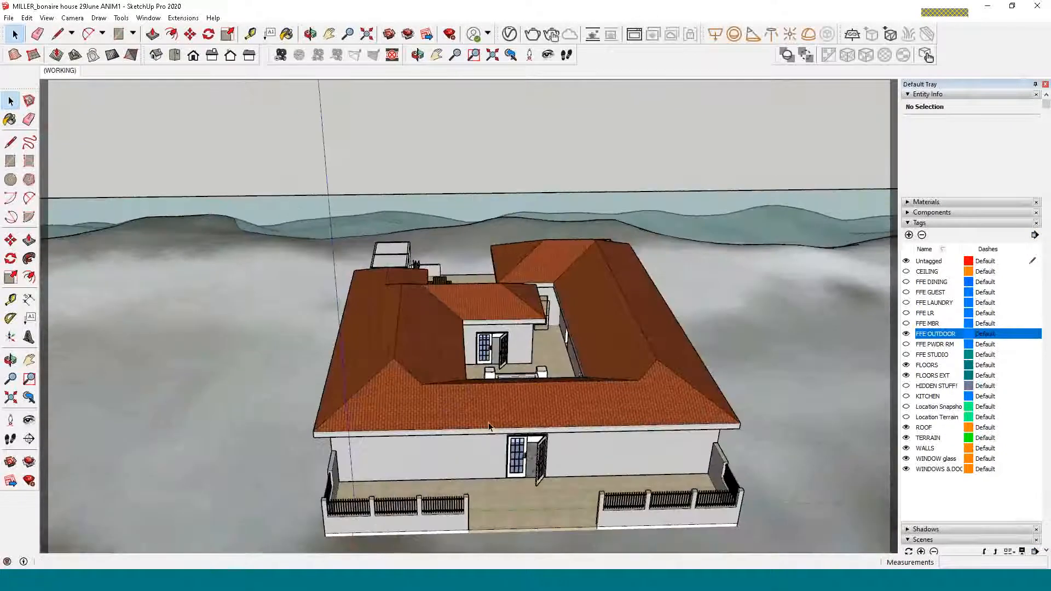
scroll(483, 417, "down", 2)
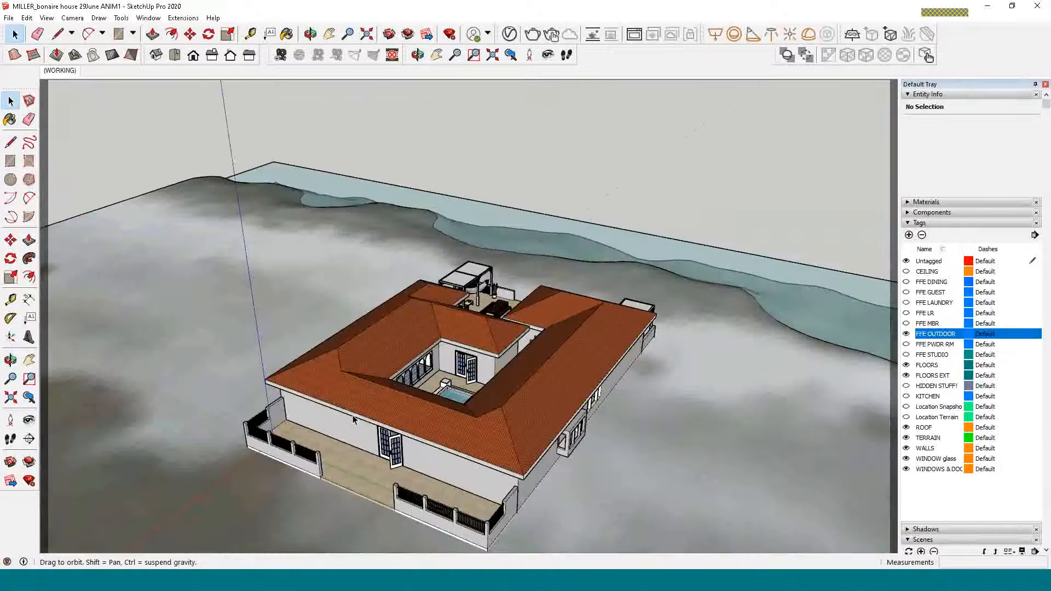
middle_click_drag(486, 414, 526, 427)
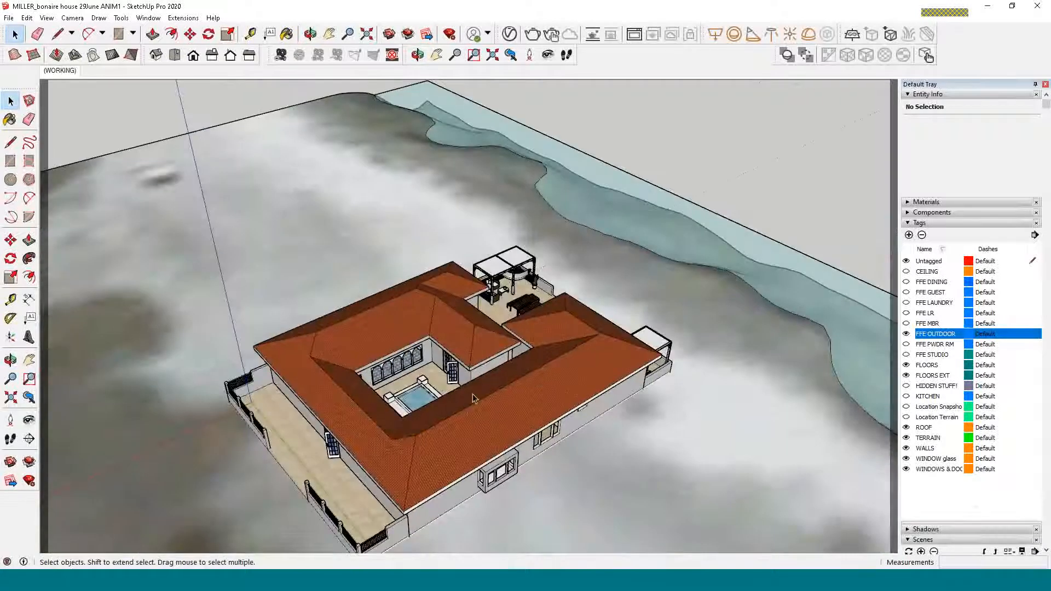
middle_click_drag(414, 420, 437, 413)
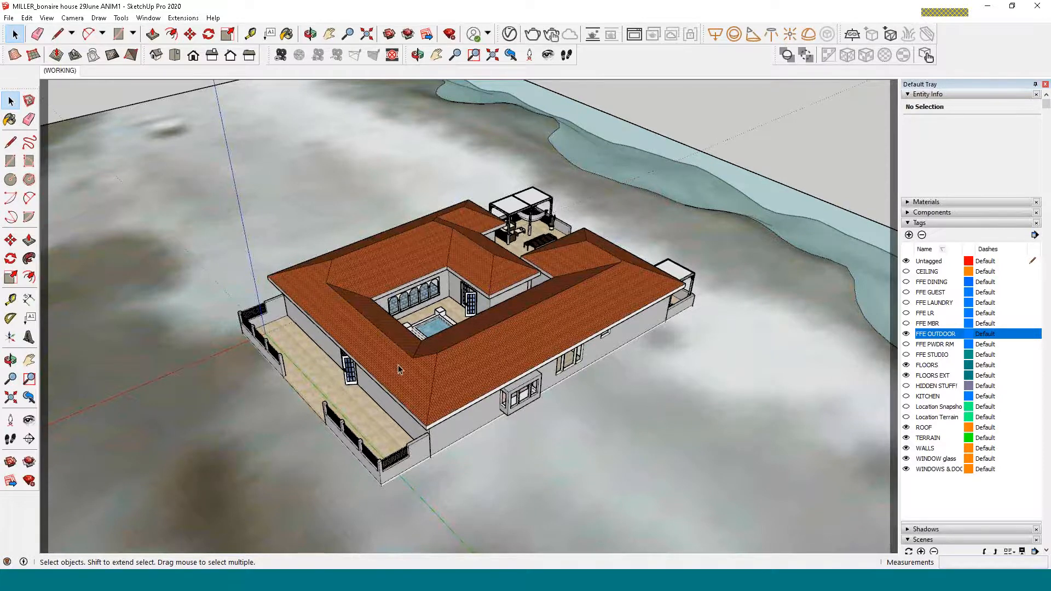
Add a new scene that captures the house from its front corner, with the fenced front terrace and the long side wall in view
left_click(908, 224)
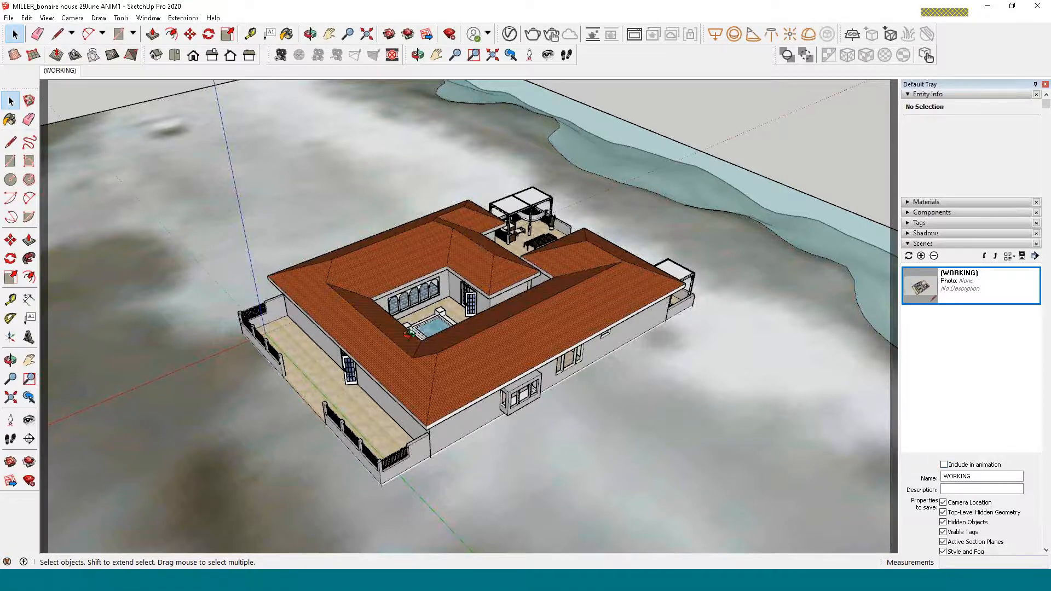
middle_click_drag(409, 334, 476, 356)
scroll(475, 355, "up", 4)
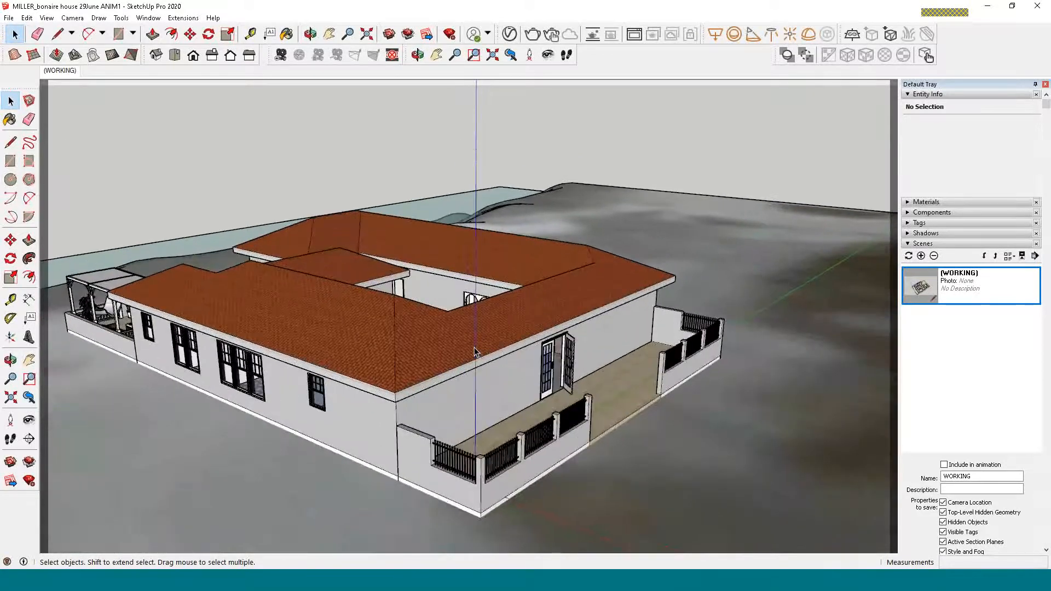
middle_click_drag(475, 352, 534, 343)
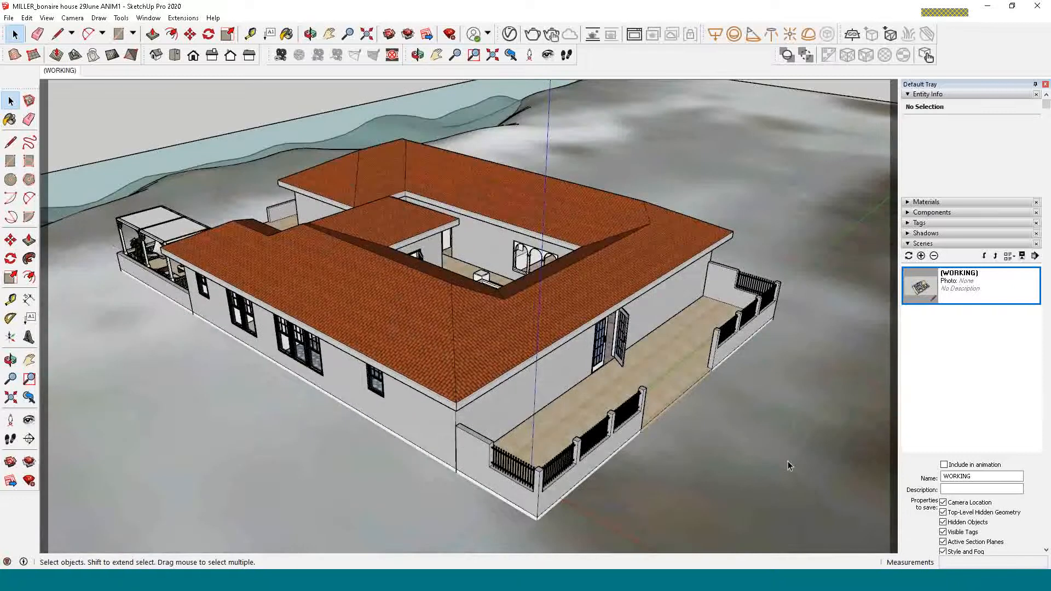
left_click(921, 257)
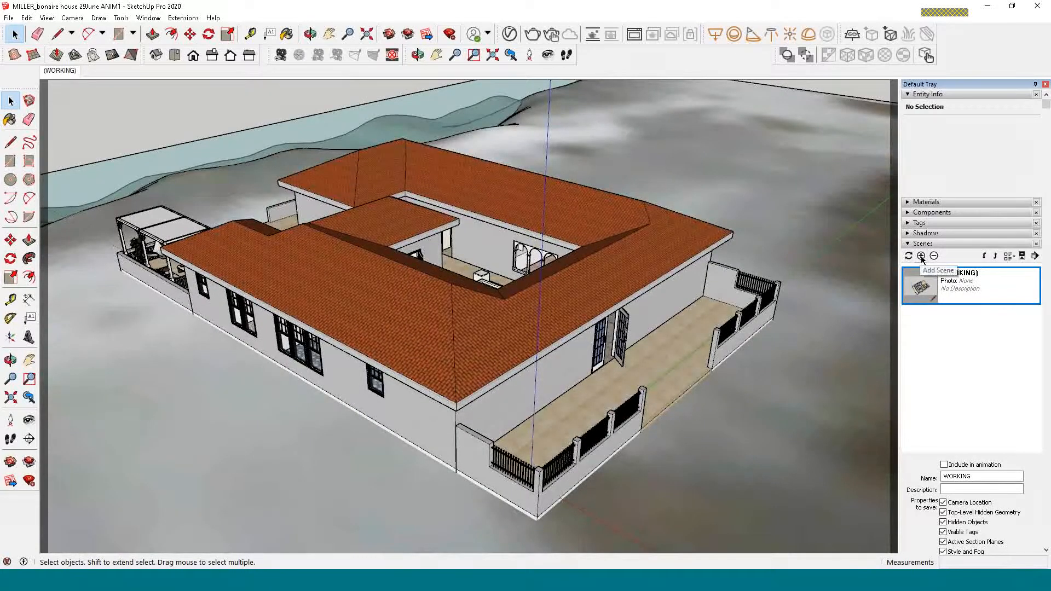
left_click(921, 257)
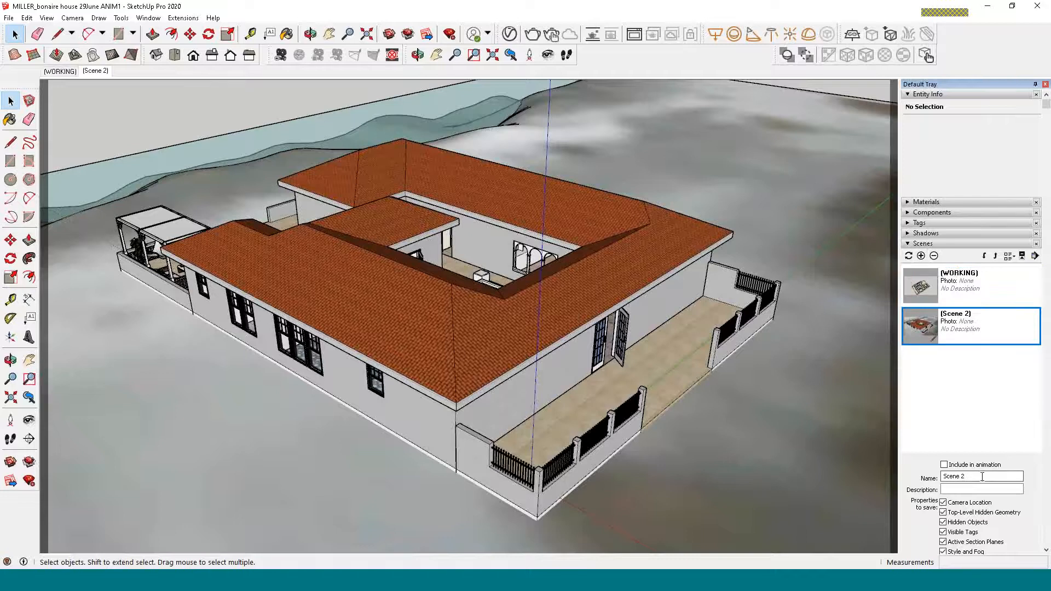
Rename the new front-corner scene START and include it in the animation
left_click_drag(980, 477, 911, 482)
type("START")
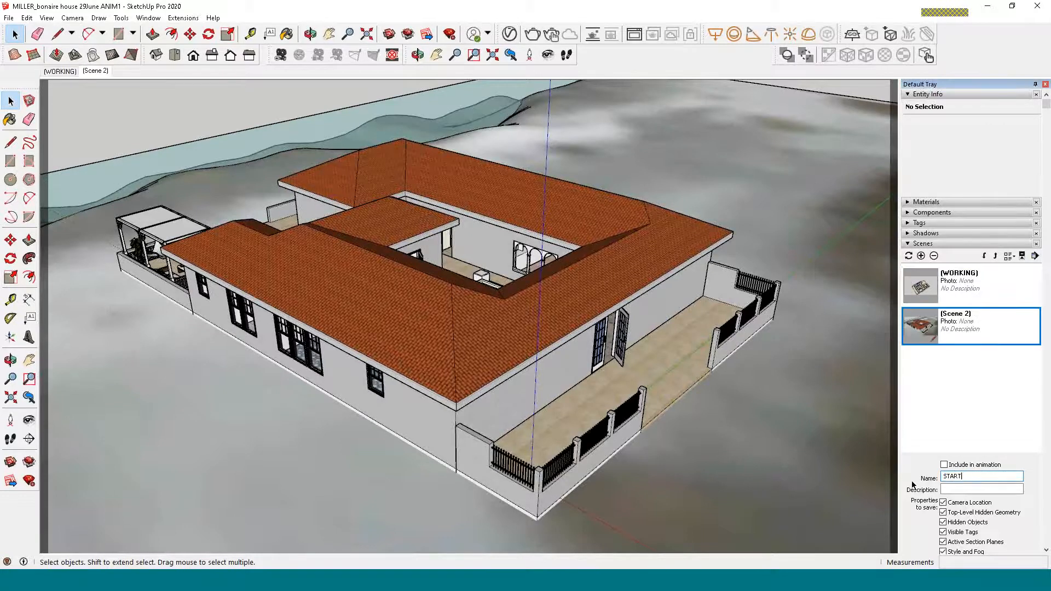
key("Return")
left_click(944, 466)
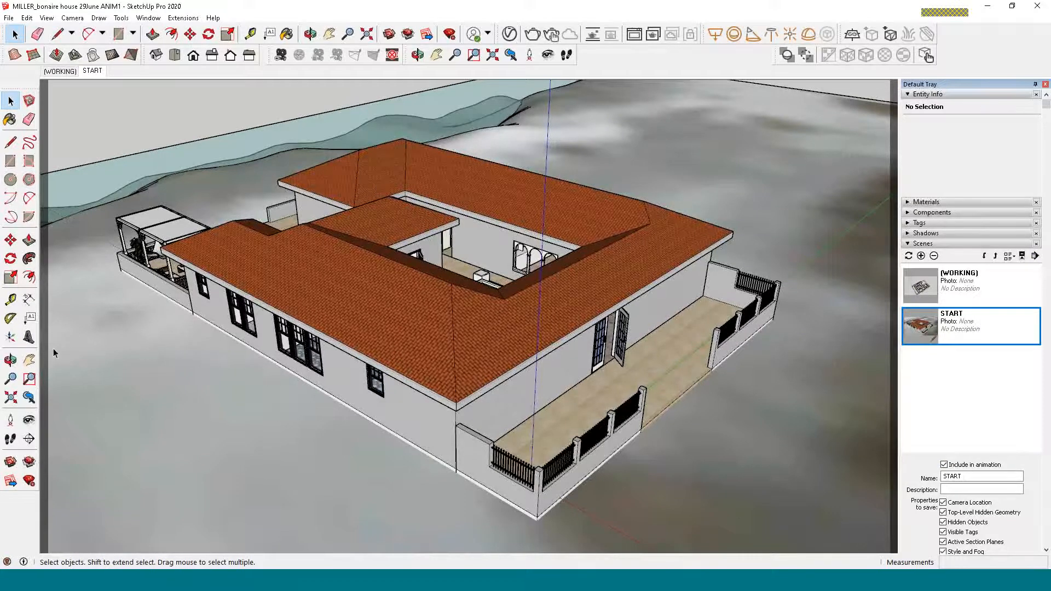
Orbit to the opposite front corner, looking down on the courtyard pool, and save the view as a scene named ONE
left_click(10, 359)
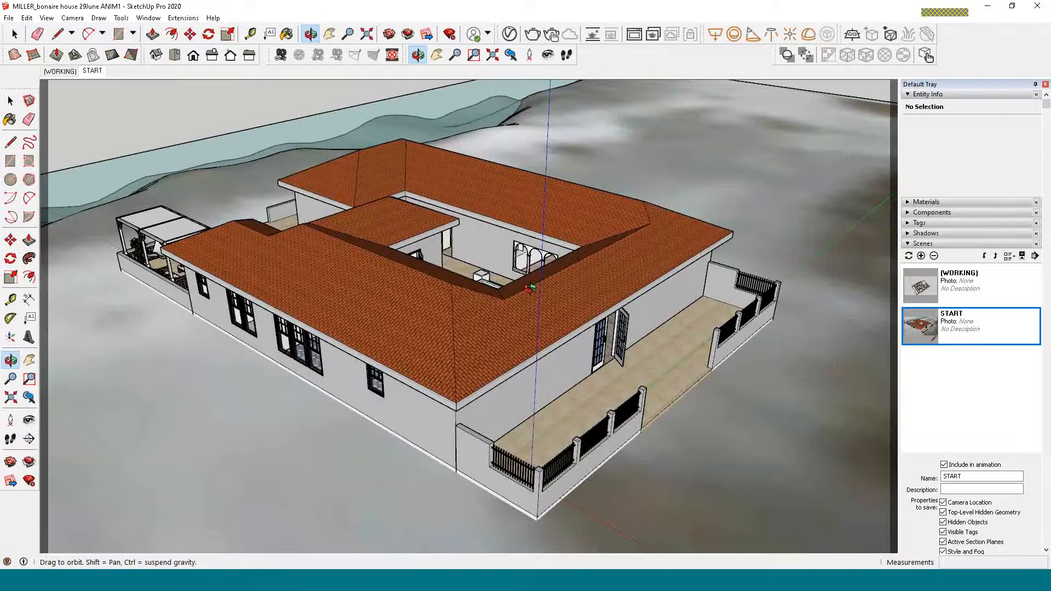
left_click_drag(529, 288, 74, 341)
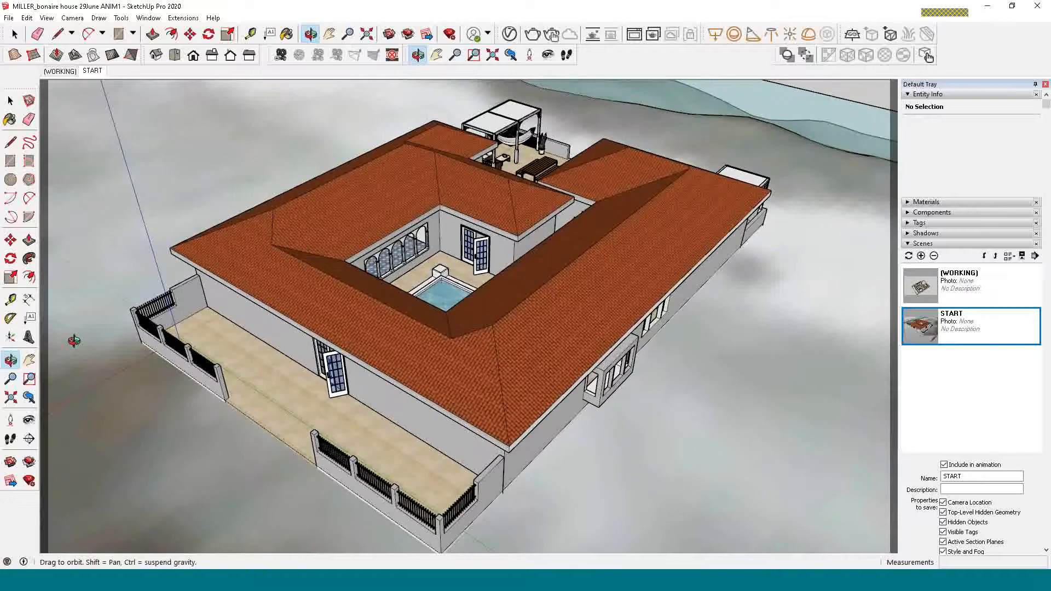
left_click(920, 256)
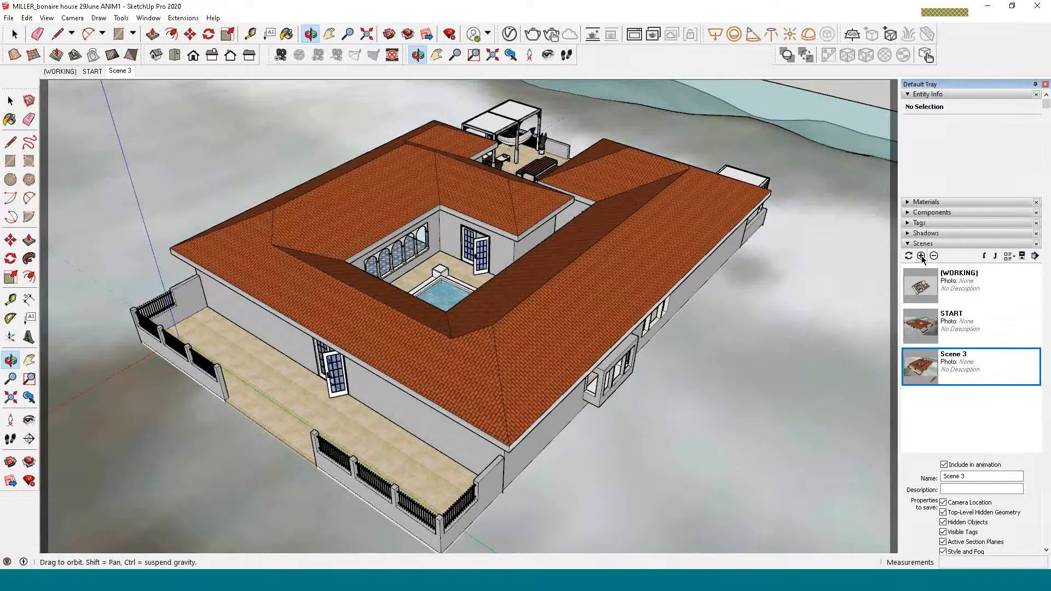
triple_click(964, 476)
type("ONE")
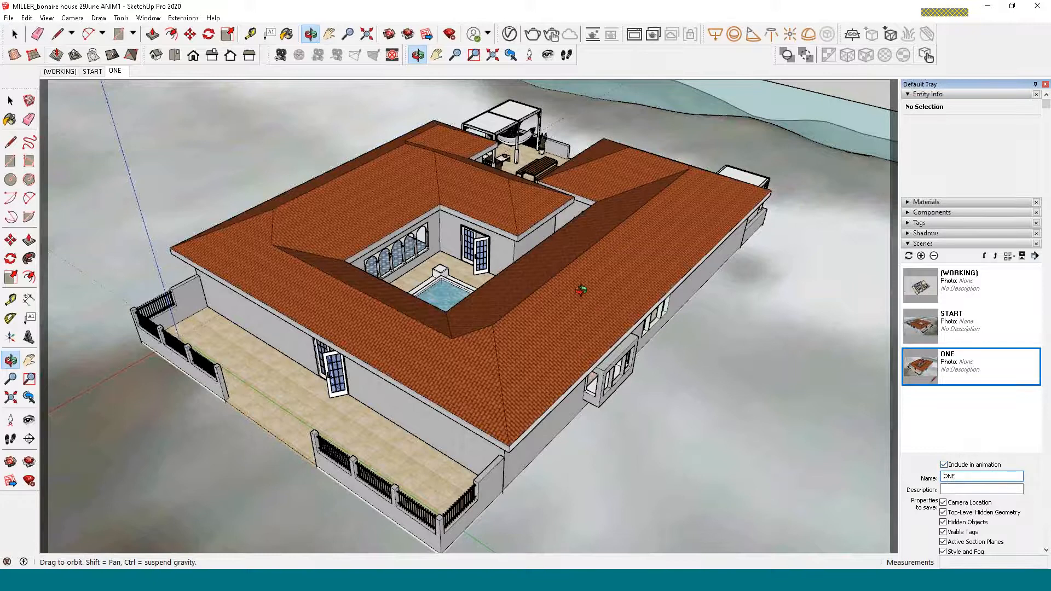
Orbit to a raised view of the bay-window side of the house and save it as a scene named TWO
left_click_drag(581, 290, 218, 334)
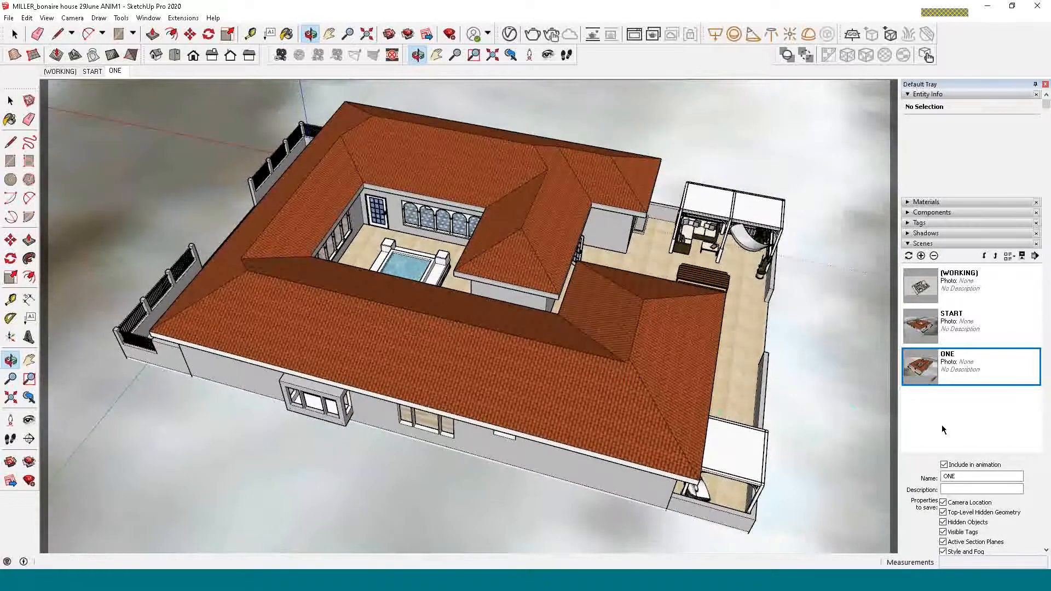
left_click(921, 256)
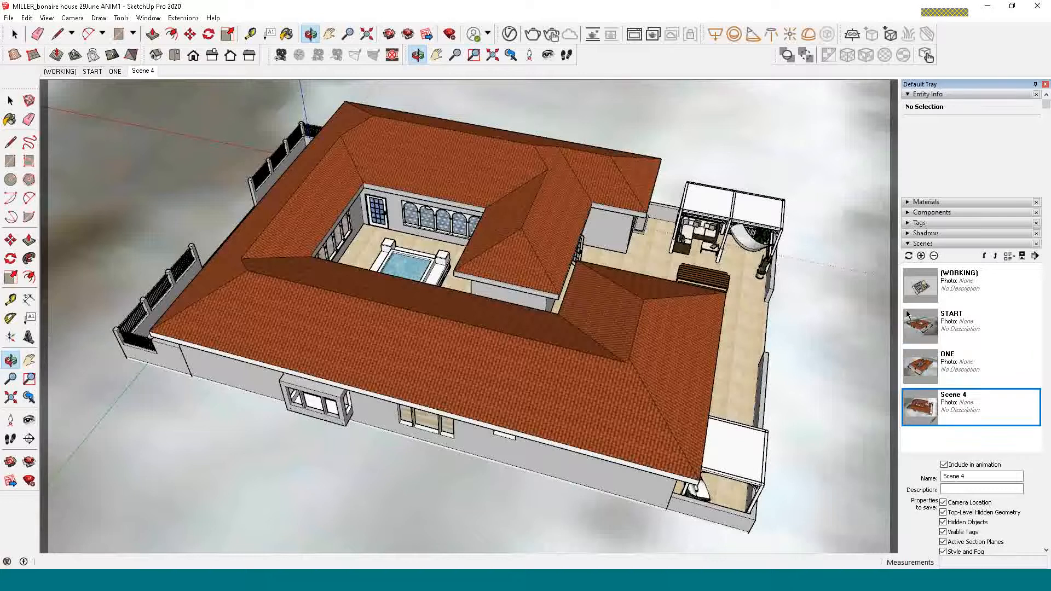
left_click_drag(966, 476, 914, 476)
type("S")
Orbit to a low view of the rear patio and its pergolas and save it as a scene named THREE
left_click_drag(580, 327, 364, 196)
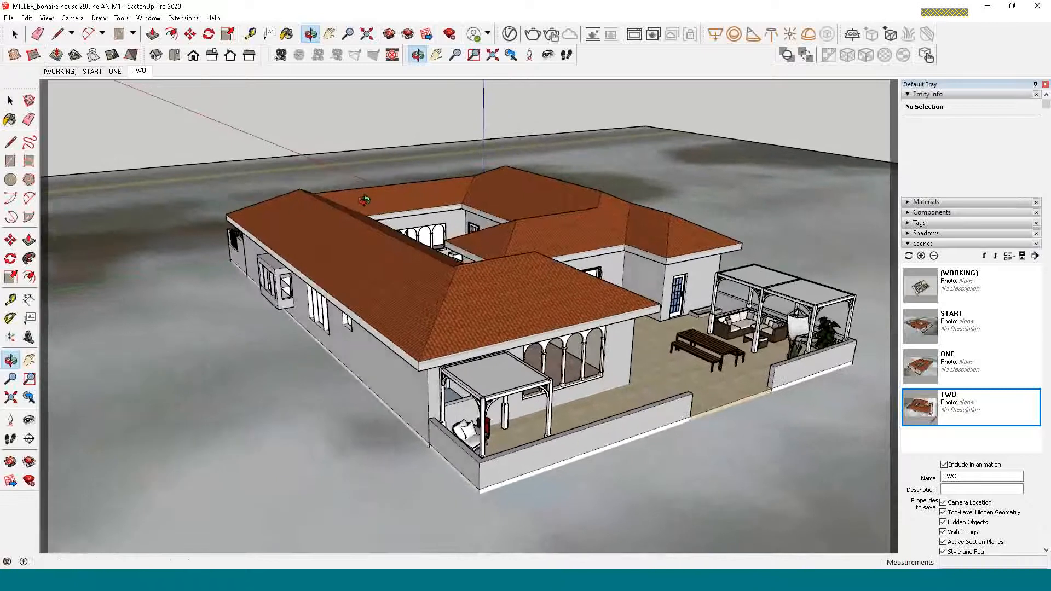
left_click_drag(412, 229, 386, 227)
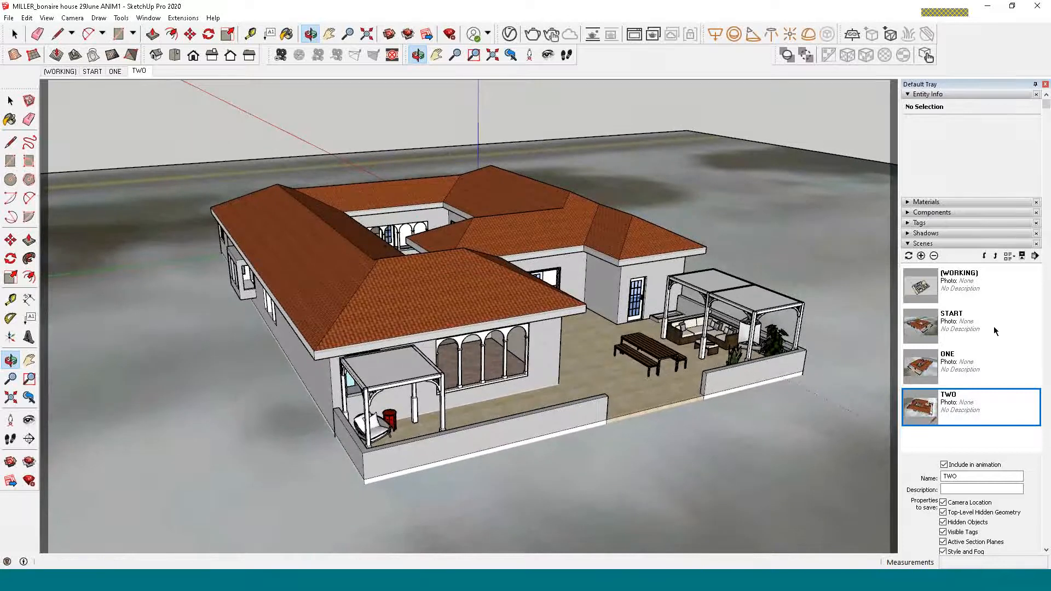
left_click(921, 256)
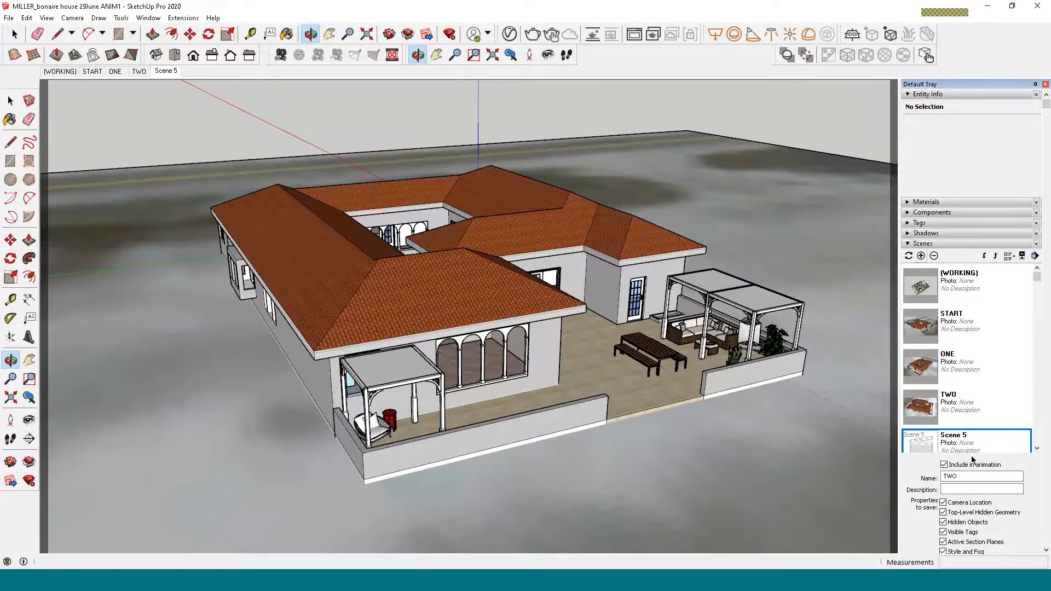
left_click_drag(968, 476, 918, 479)
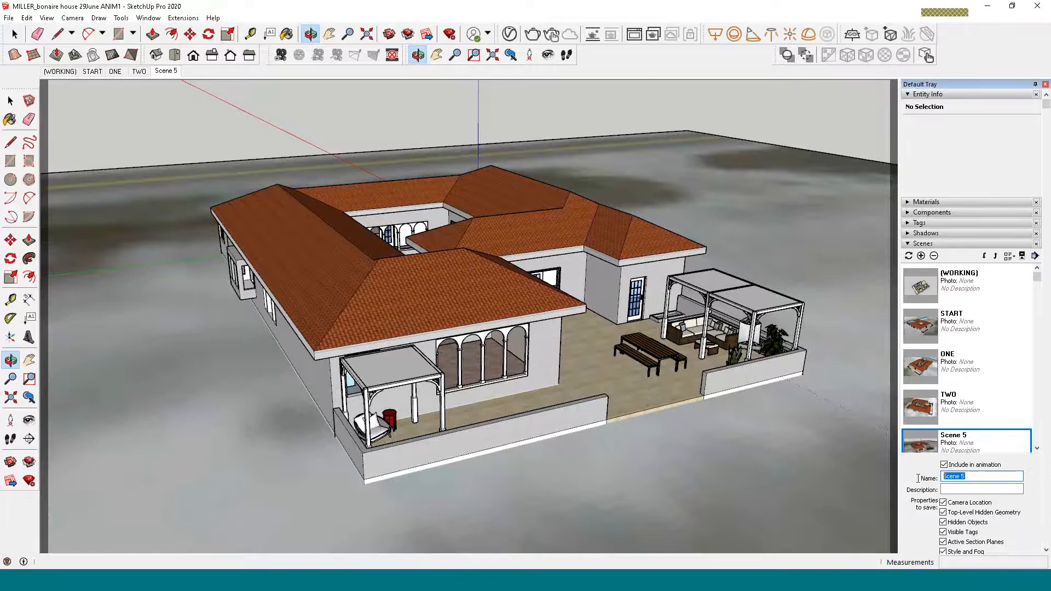
type("THREE")
key("Return")
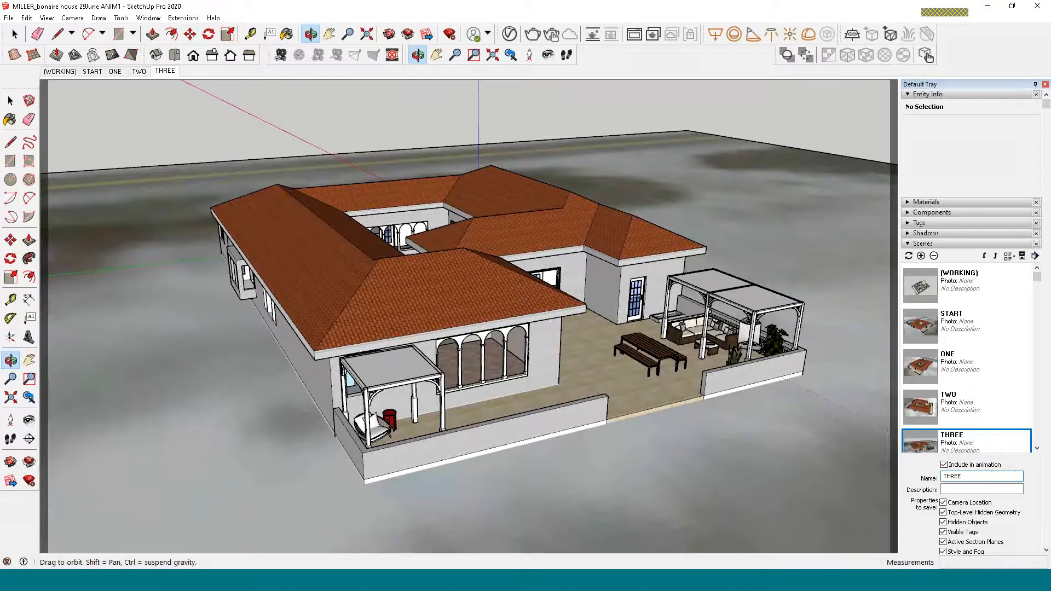
Orbit around to the rear corner with the larger pergola in front and save the view as a scene named FOUR
left_click_drag(522, 300, 186, 280)
scroll(277, 294, "up", 3)
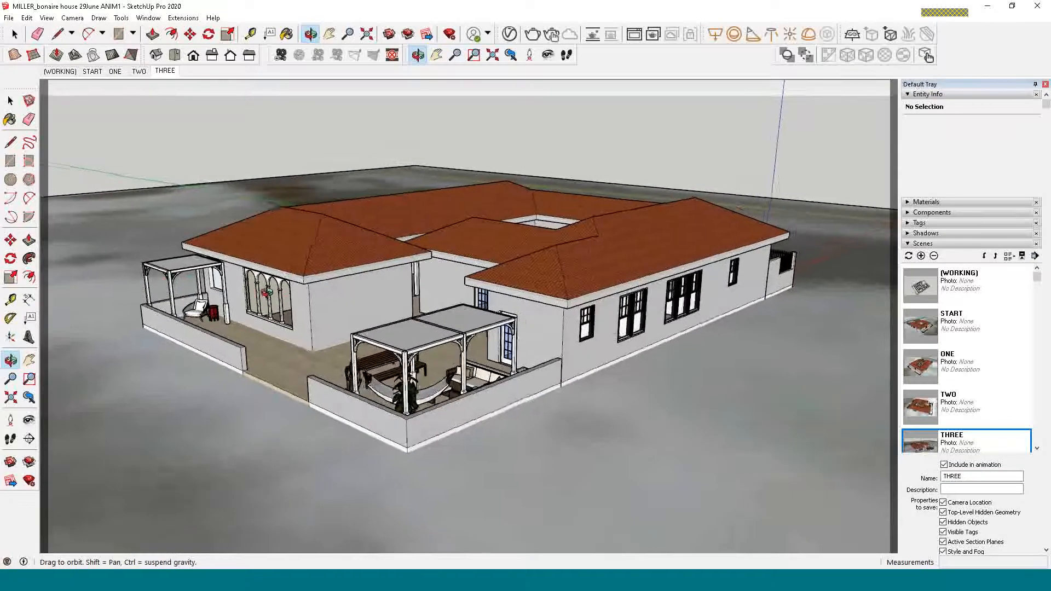
scroll(283, 294, "down", 2)
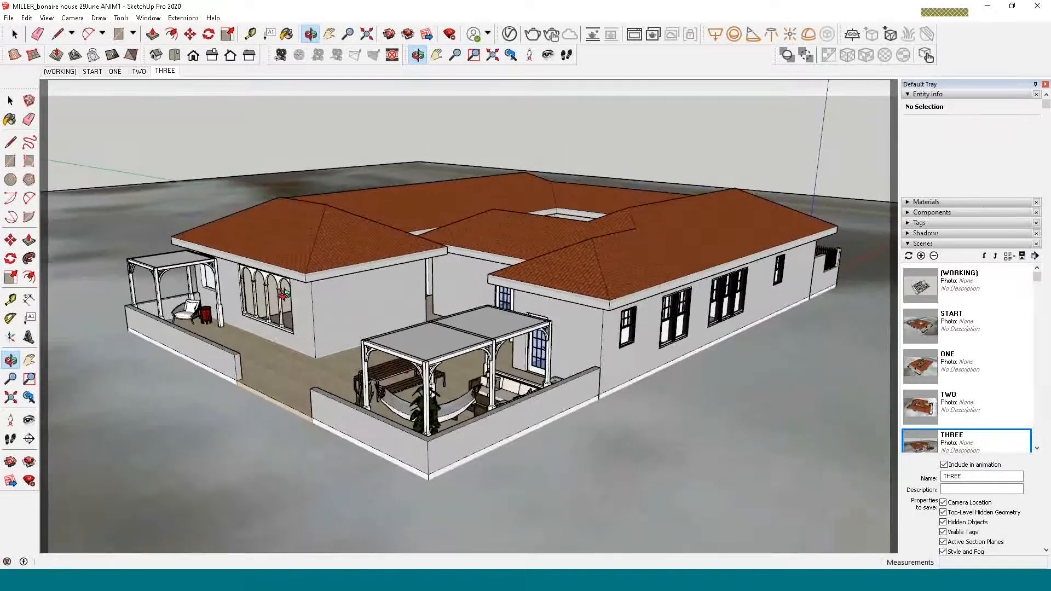
mouse_move(311, 294)
middle_mouse_down()
mouse_move(297, 294)
mouse_move(330, 298)
mouse_move(309, 295)
mouse_move(311, 286)
middle_mouse_up()
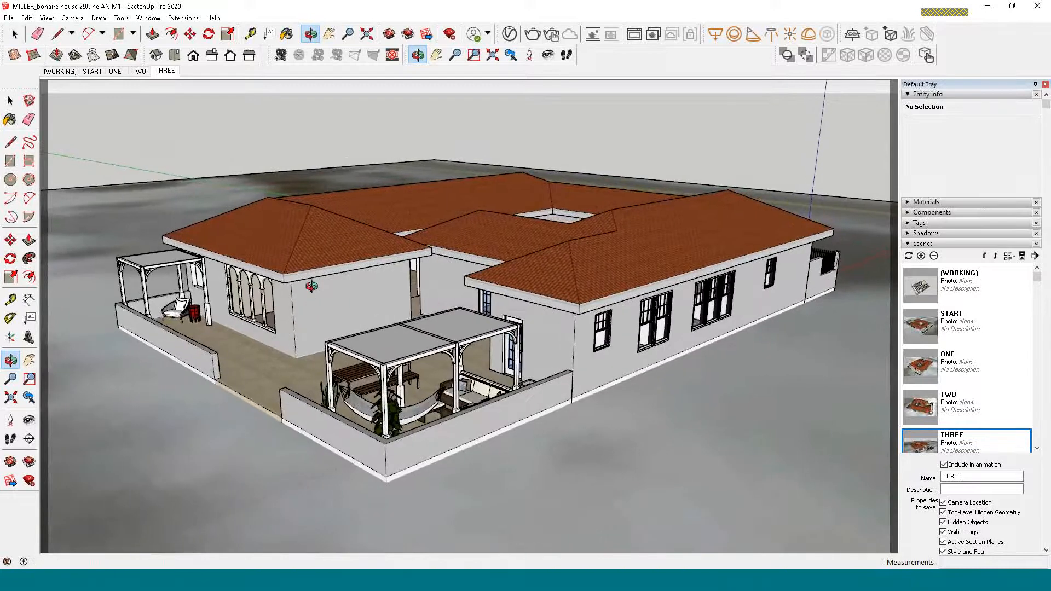
left_click(921, 256)
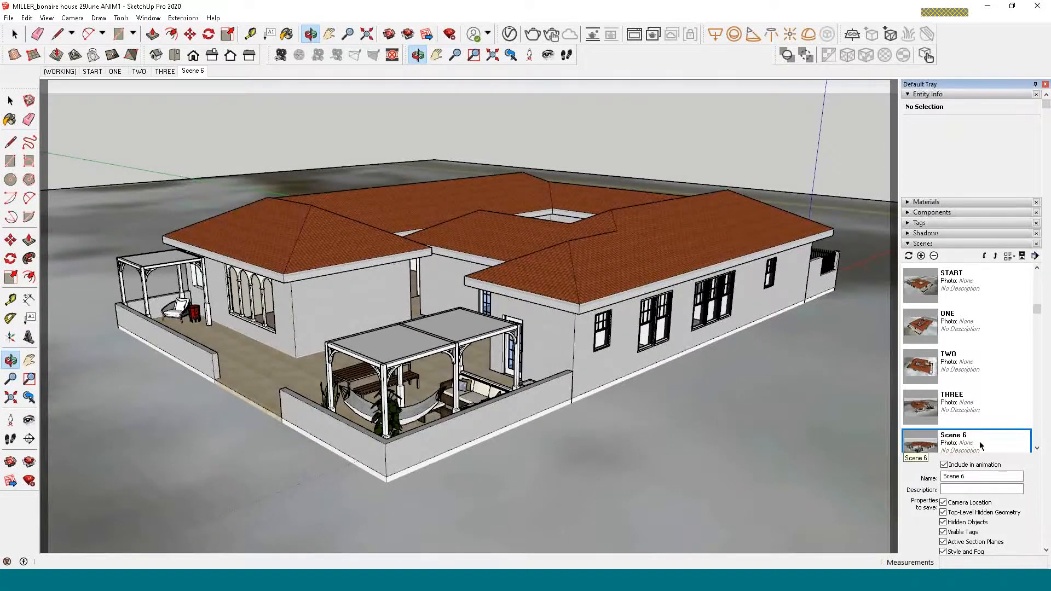
left_click_drag(980, 477, 906, 479)
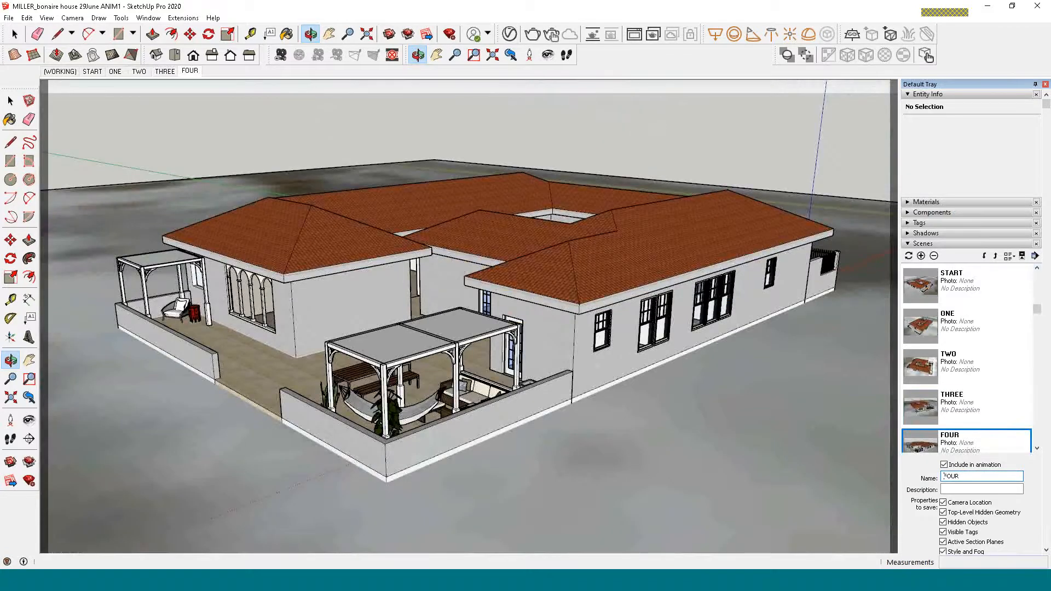
Frame the whole house from above its long window side and save the view as a scene named FIVE
left_click_drag(690, 383, 452, 471)
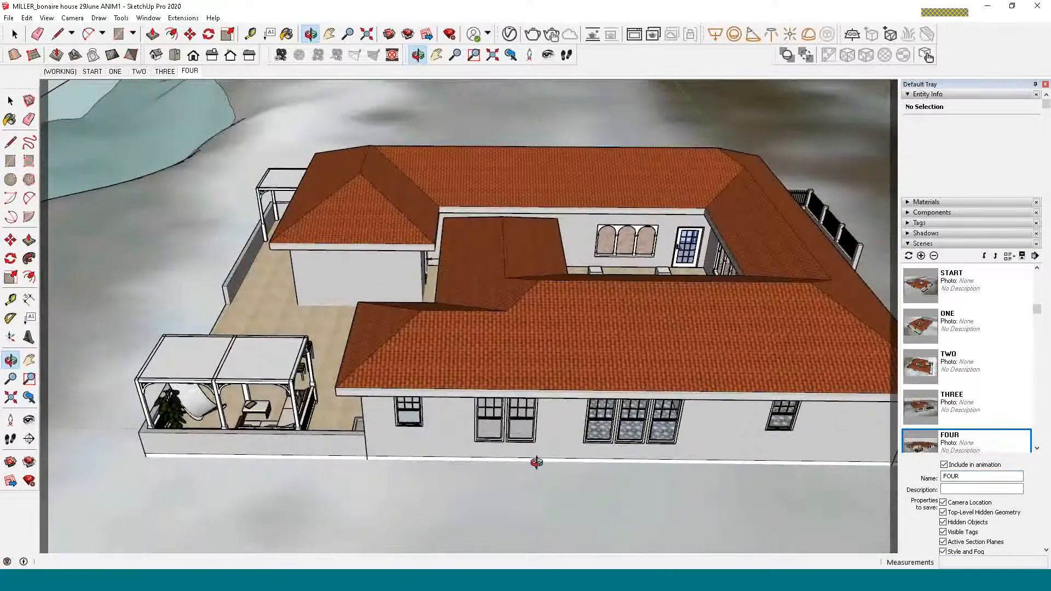
scroll(536, 462, "down", 2)
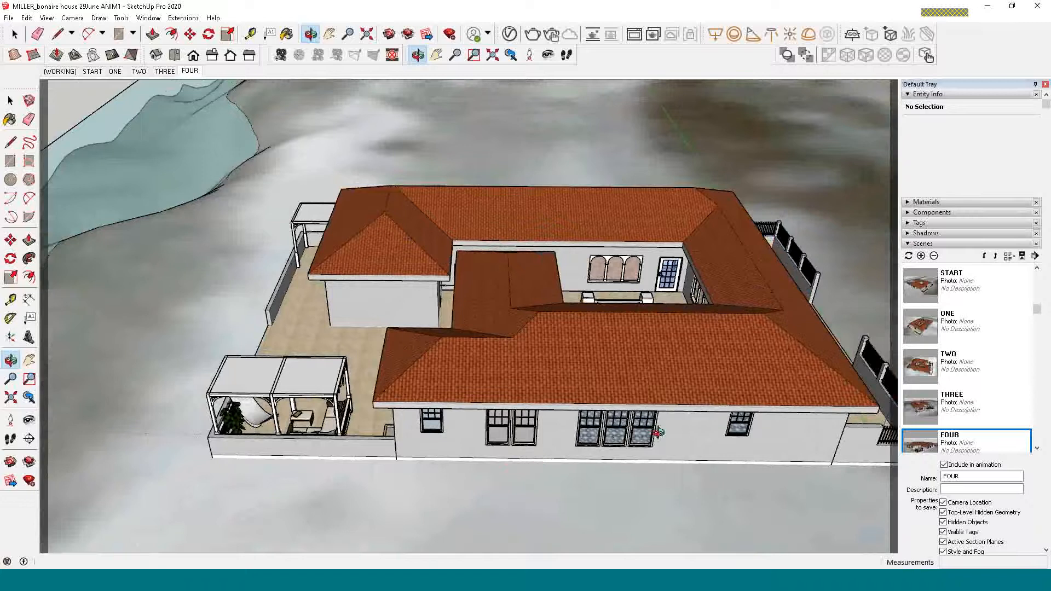
left_click_drag(659, 433, 567, 423, "shift")
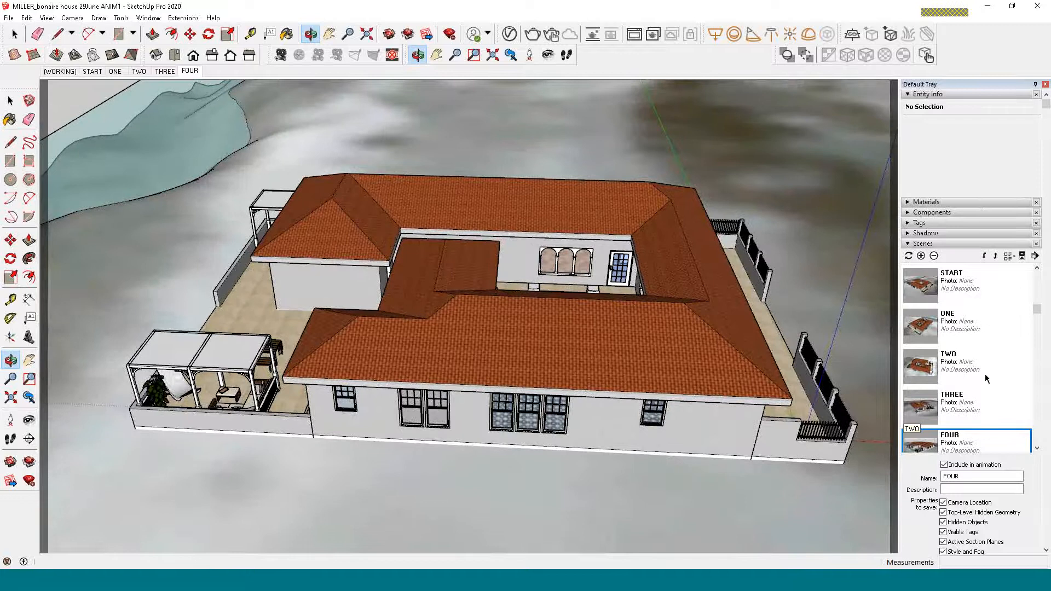
scroll(985, 374, "down", 5)
left_click(921, 200)
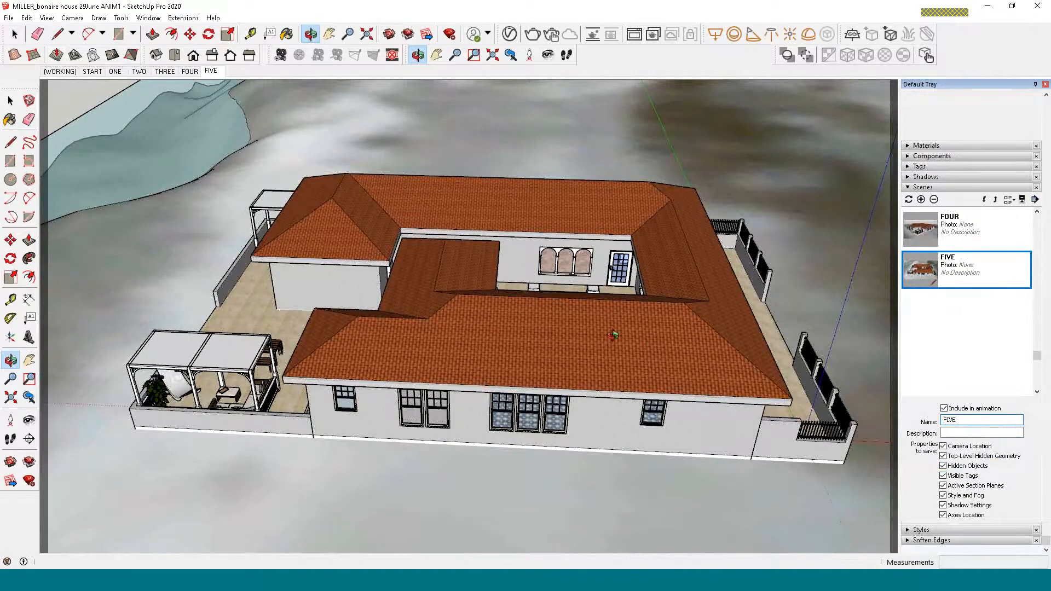
Orbit back to the front corner used for the START scene and save the view as a scene named END
left_click_drag(632, 327, 393, 267)
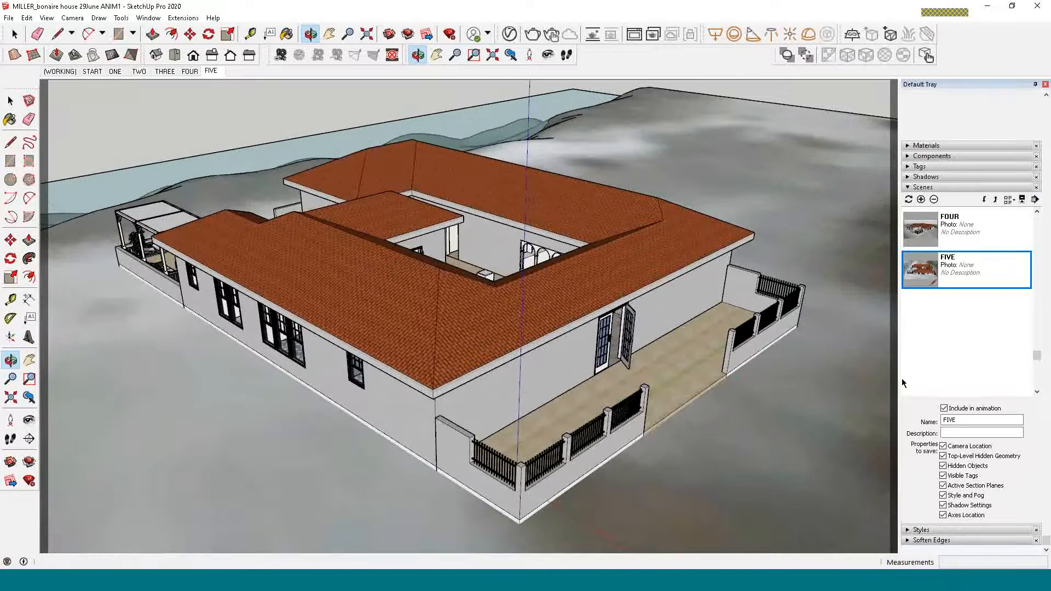
left_click(922, 200)
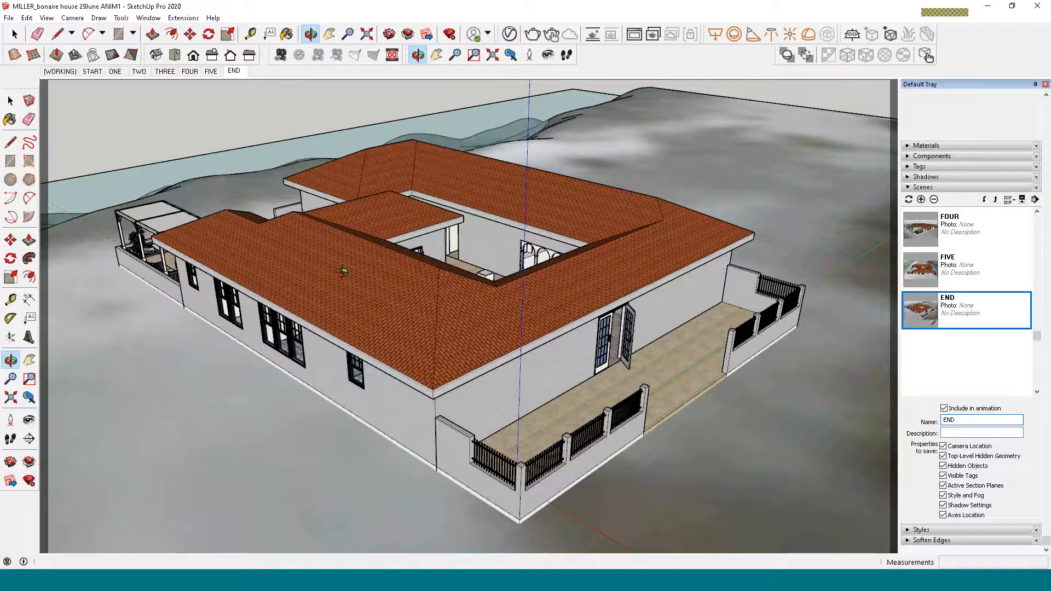
Play the scene animation to preview the fly-around, and stop it once it loops back to scene ONE
left_click(73, 18)
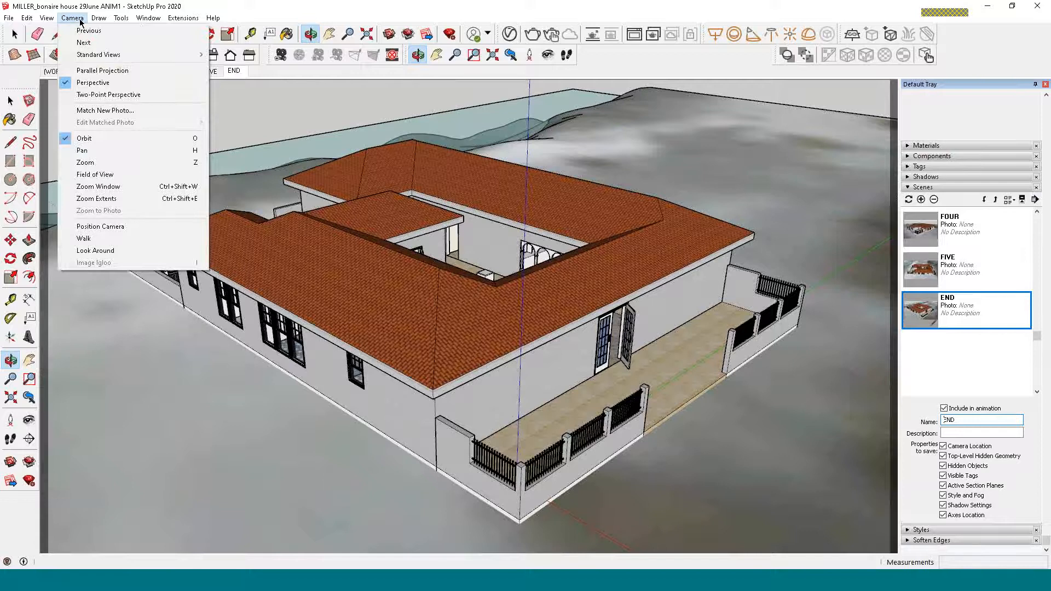
mouse_move(53, 19)
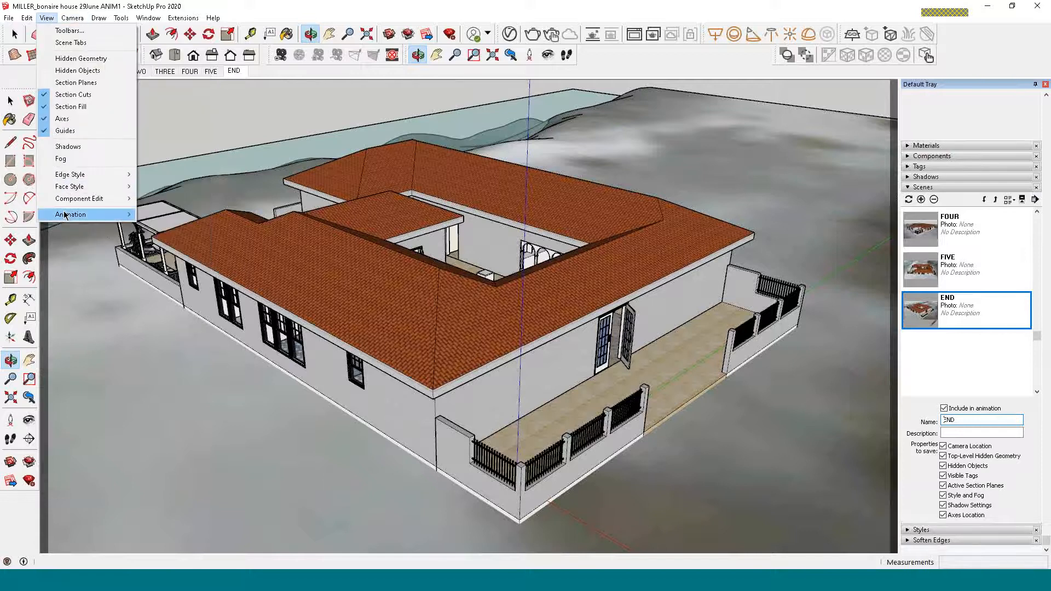
mouse_move(73, 216)
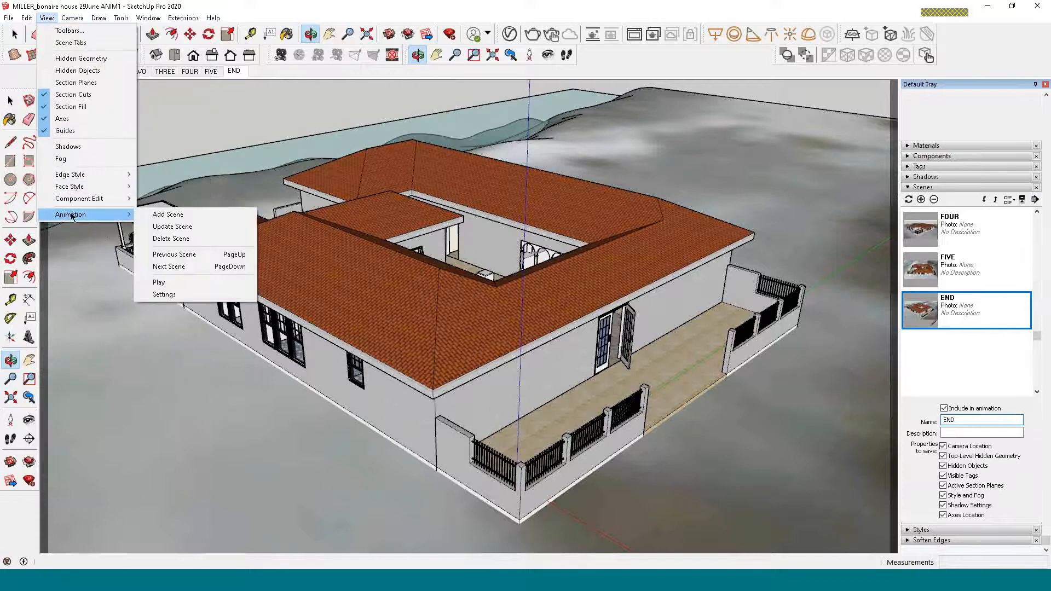
left_click(160, 282)
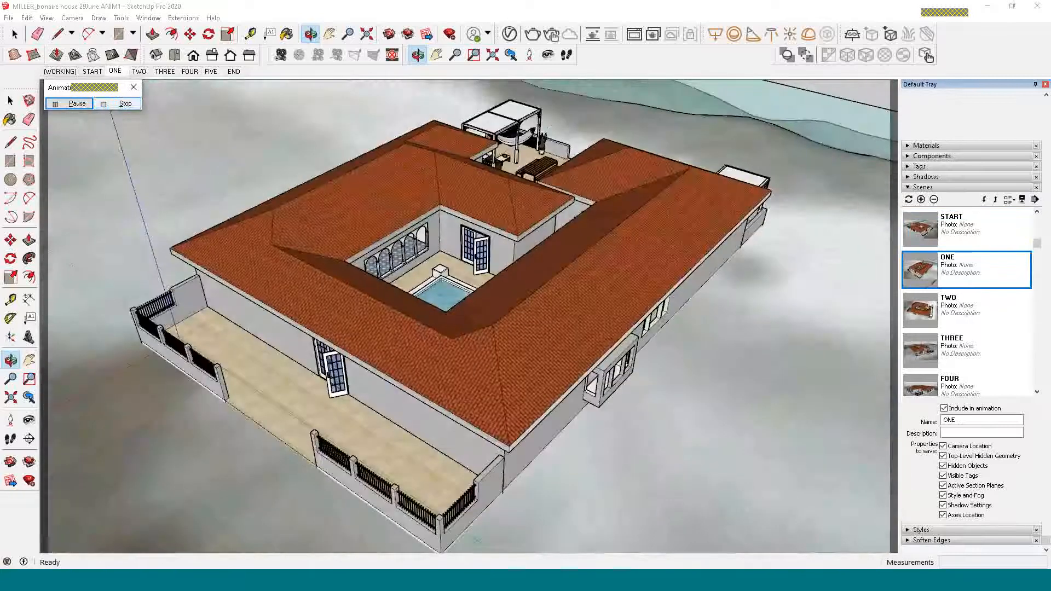
left_click(104, 105)
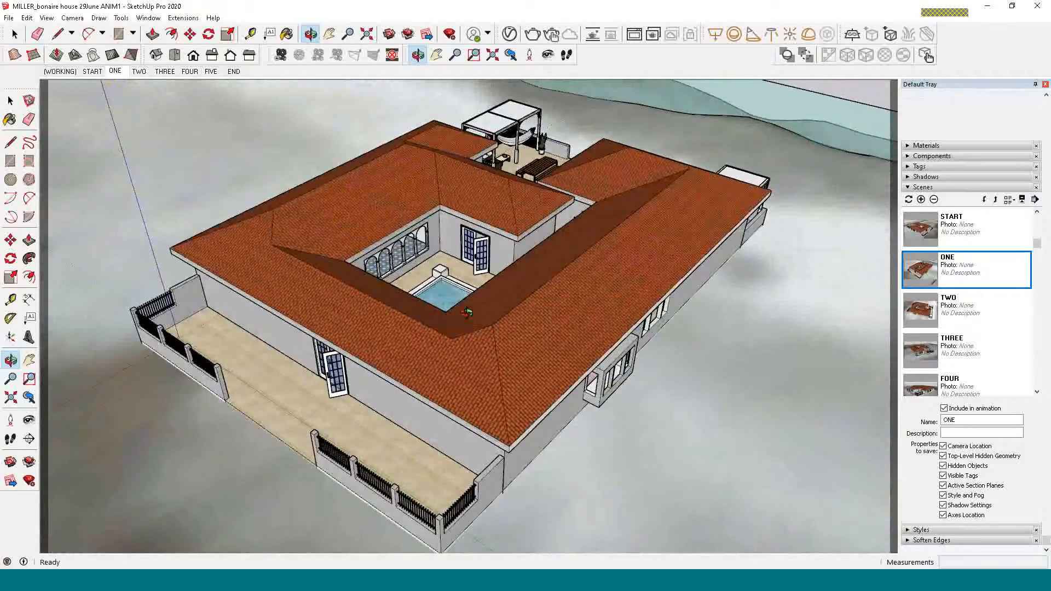
left_click_drag(467, 312, 389, 297)
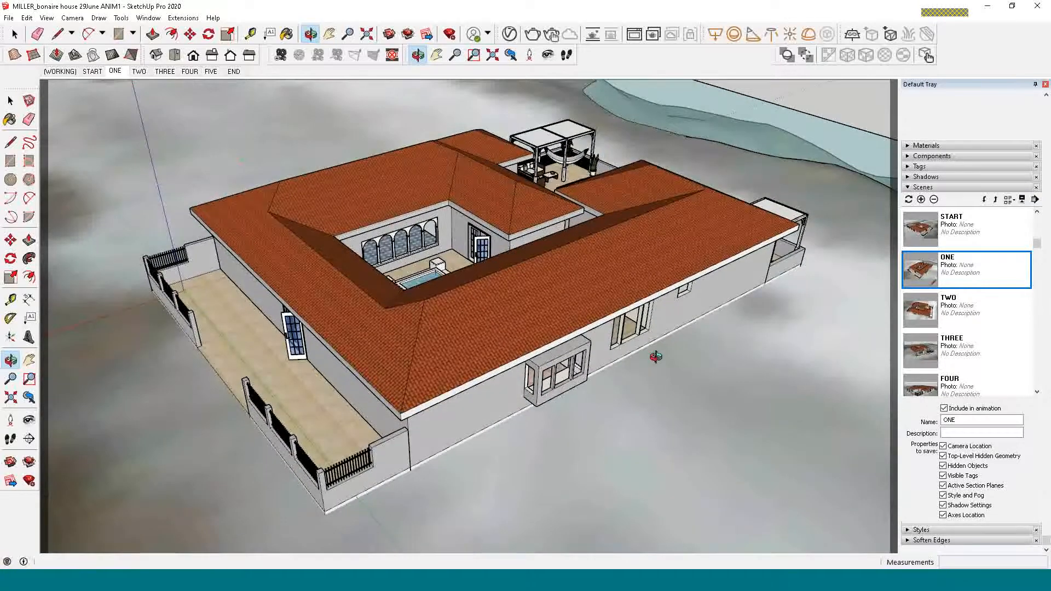
key("space")
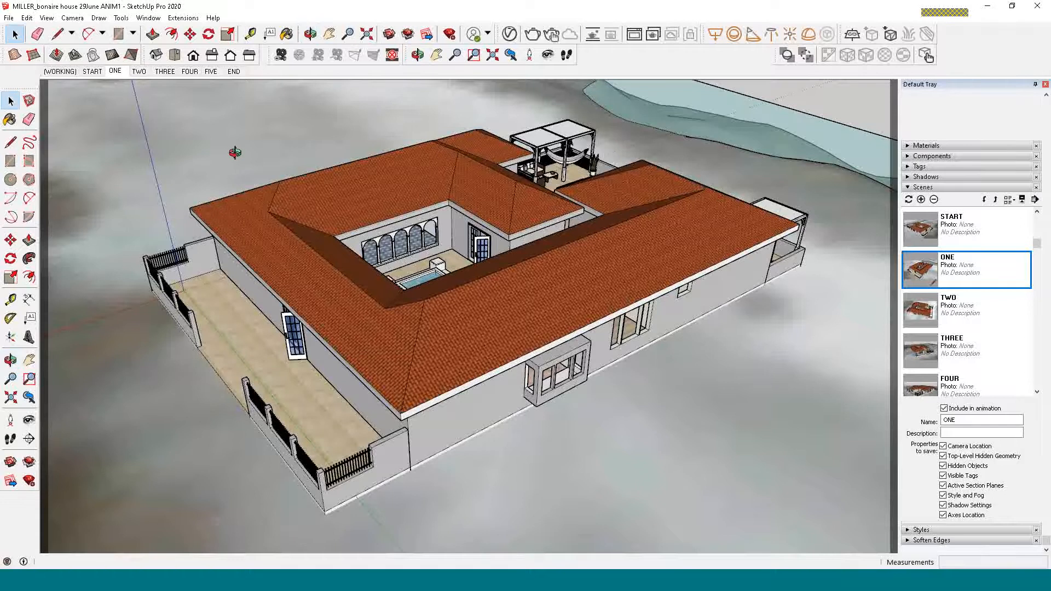
Check the scene transition and scene delay times in the animation settings
left_click(47, 18)
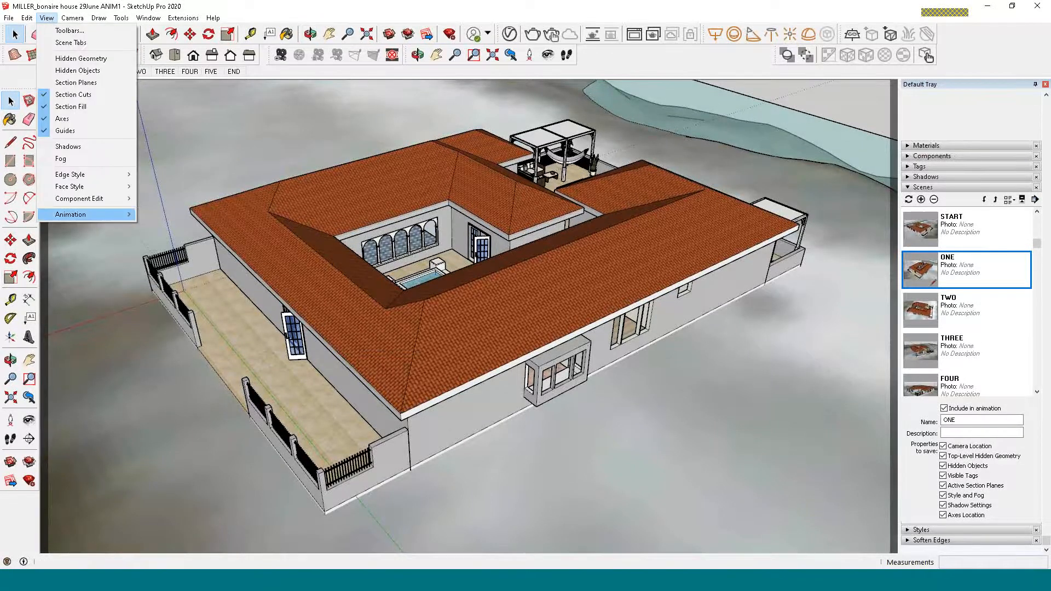
mouse_move(97, 217)
left_click(177, 295)
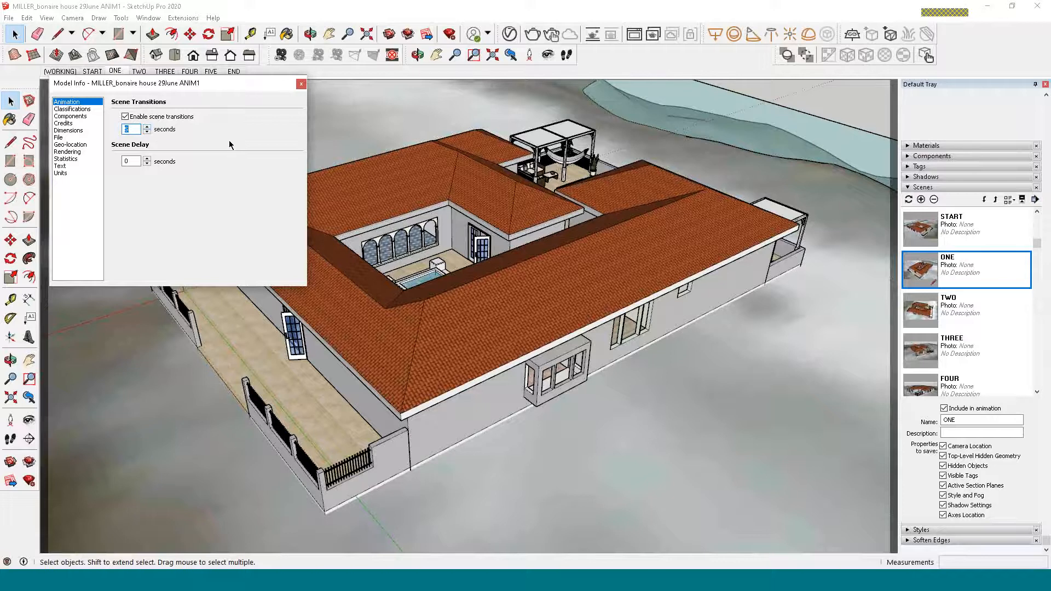
left_click(301, 85)
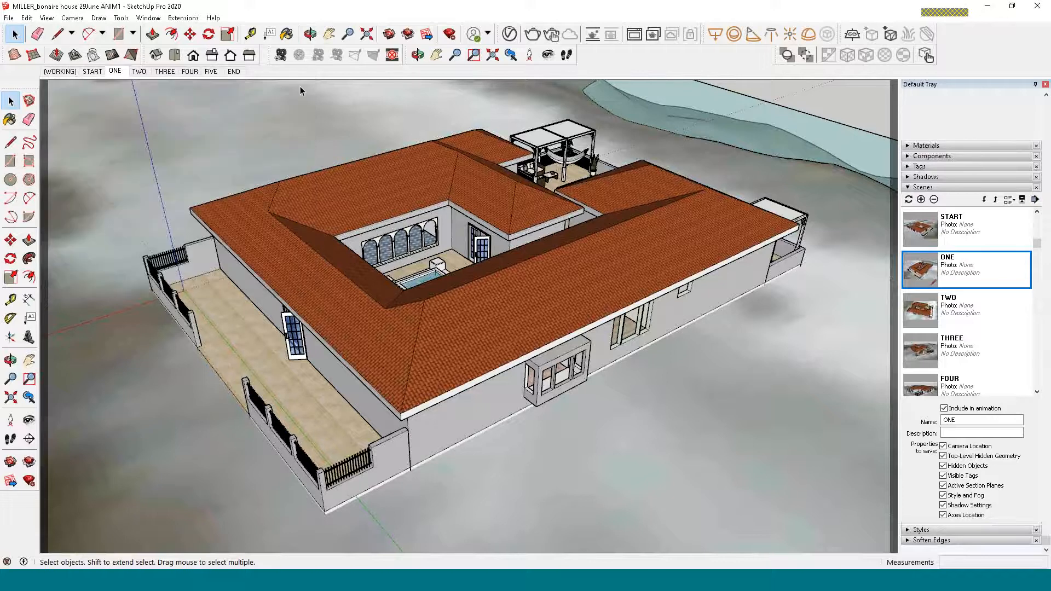
Replay the animation to review the transitions around the END scene, and stop it after a full loop
left_click(47, 18)
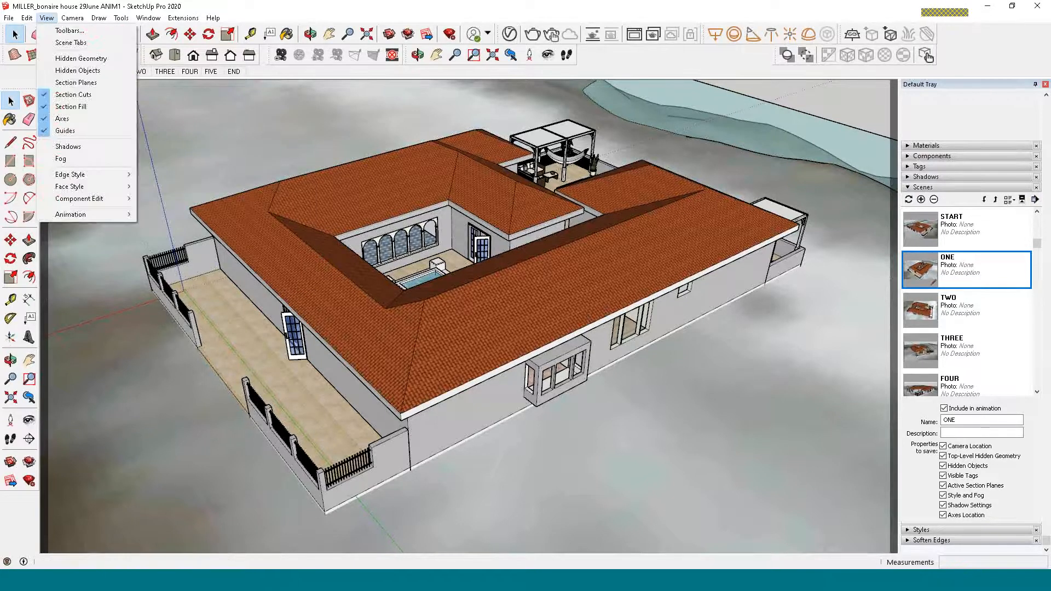
mouse_move(70, 217)
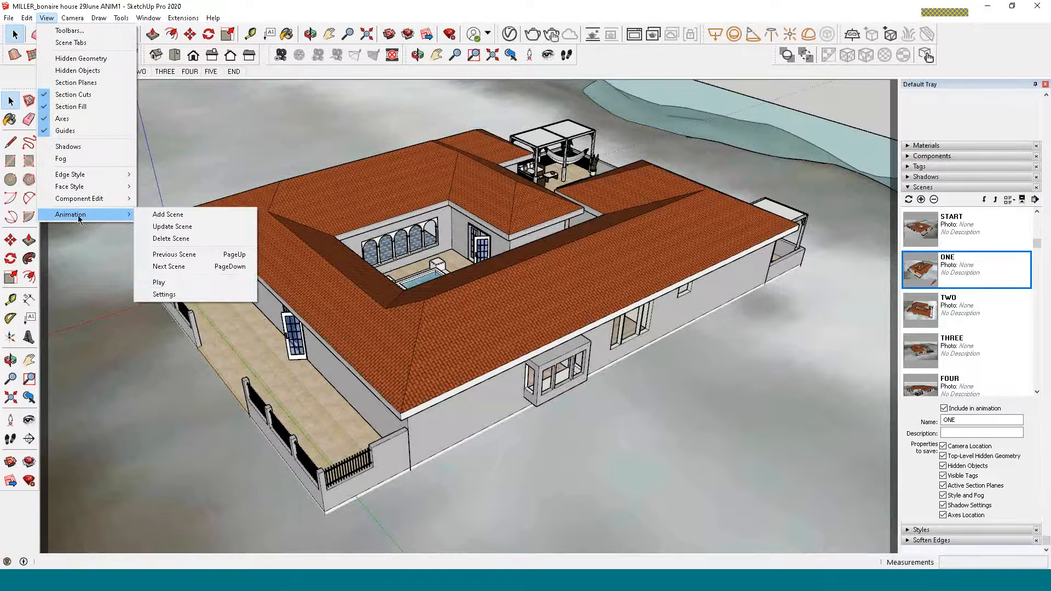
left_click(158, 283)
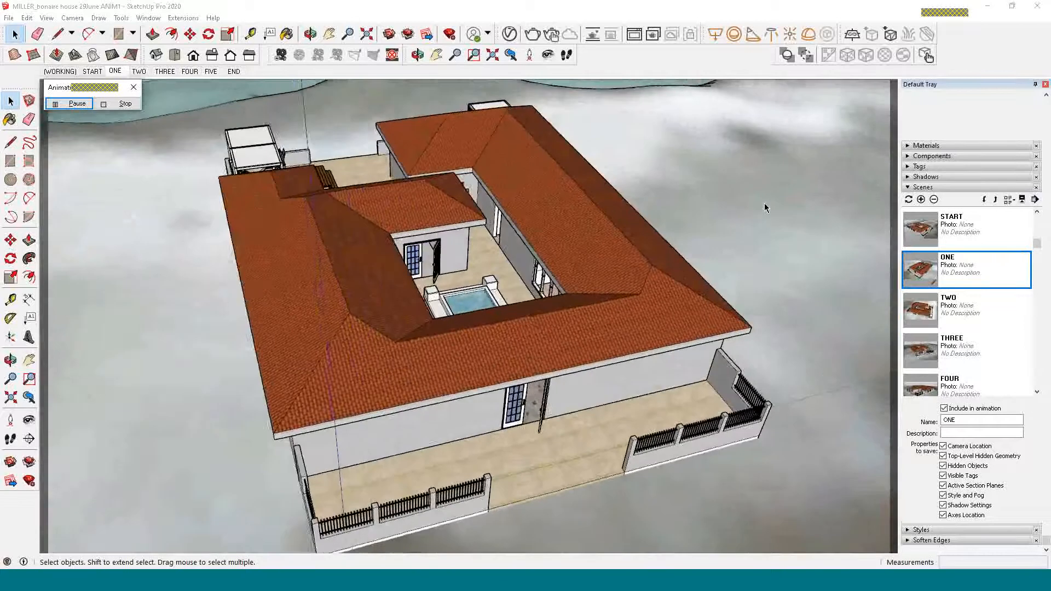
left_click(126, 104)
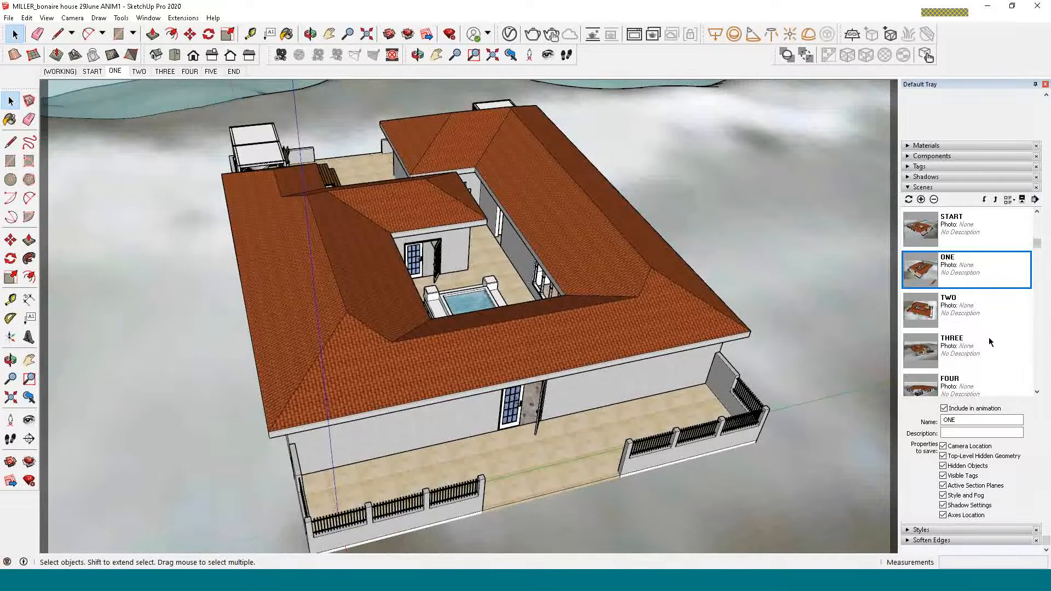
Delete the END scene from the scene list
scroll(988, 337, "down", 3)
left_click(958, 344)
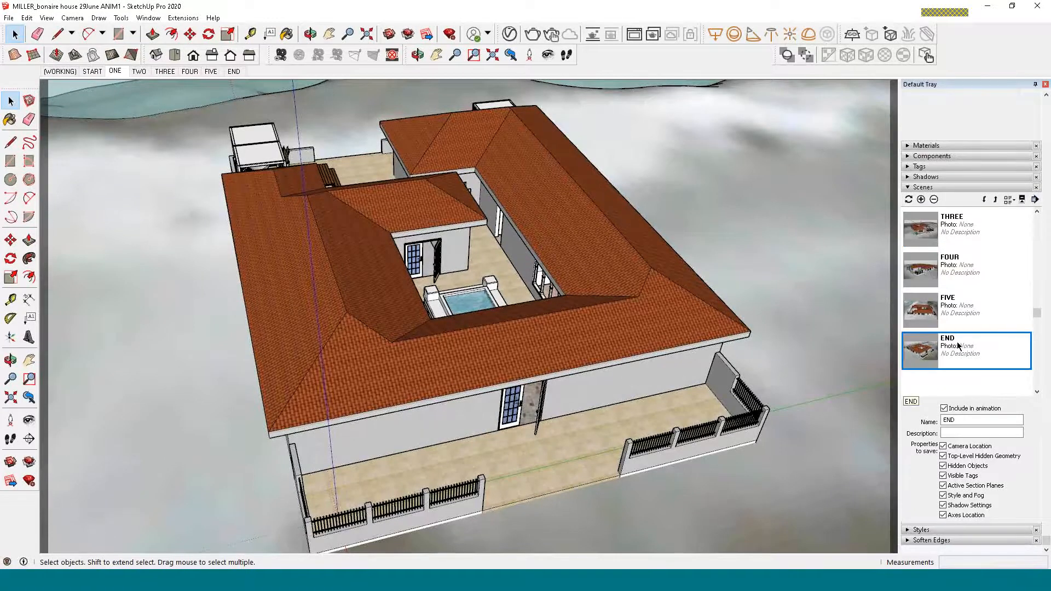
left_click(934, 200)
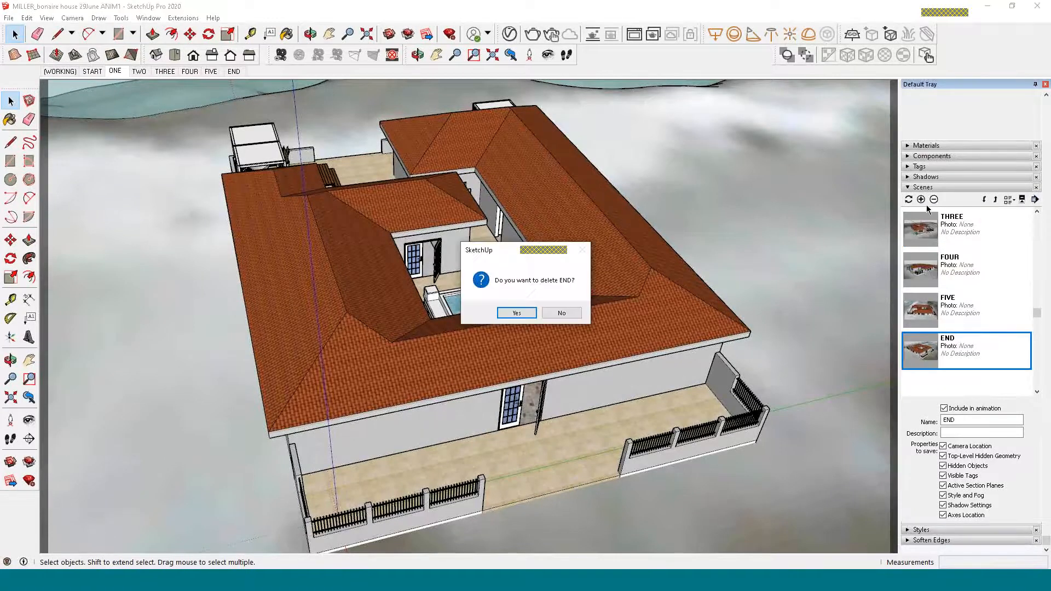
left_click(517, 313)
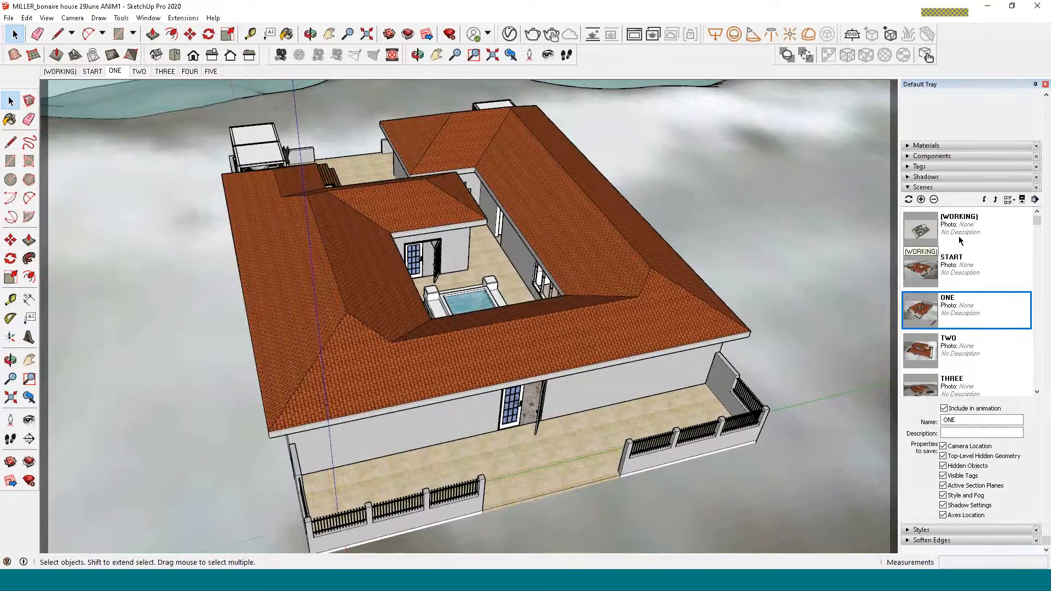
Select the START scene and play the shortened scene sequence, stopping it after a full loop
left_click(970, 257)
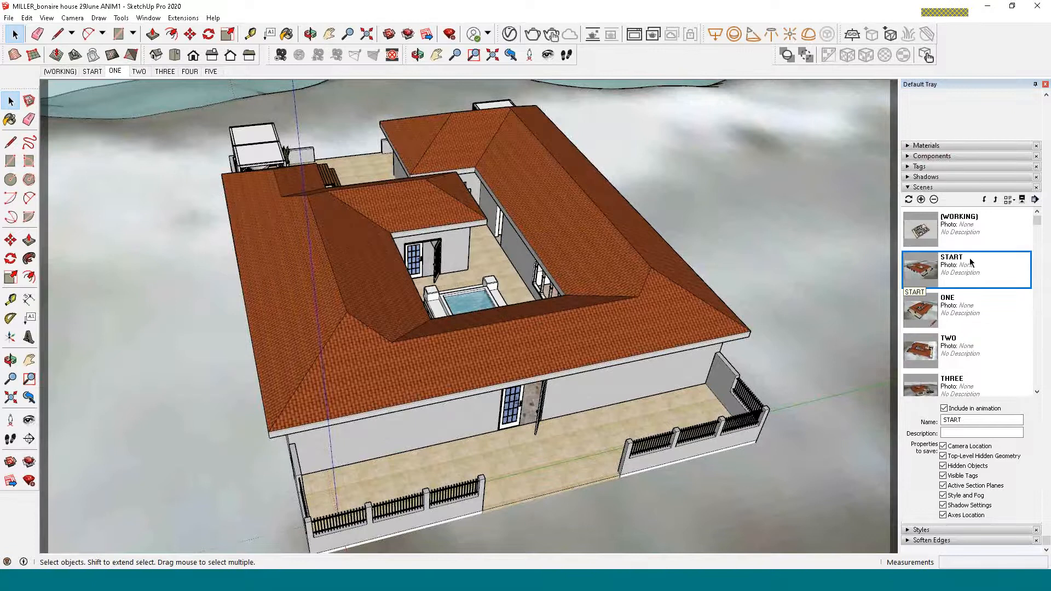
left_click(48, 18)
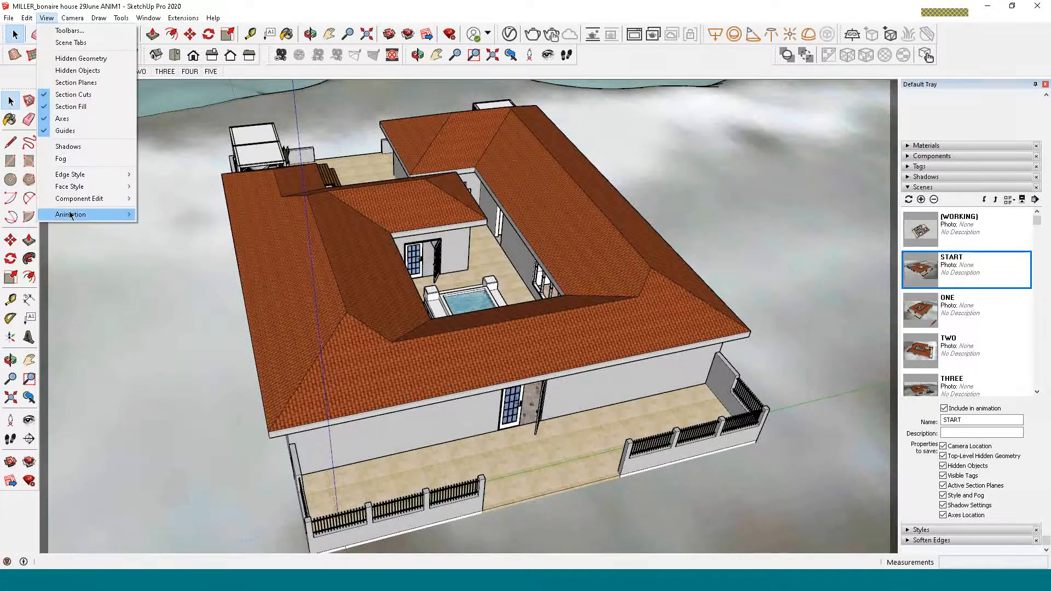
mouse_move(71, 215)
left_click(159, 282)
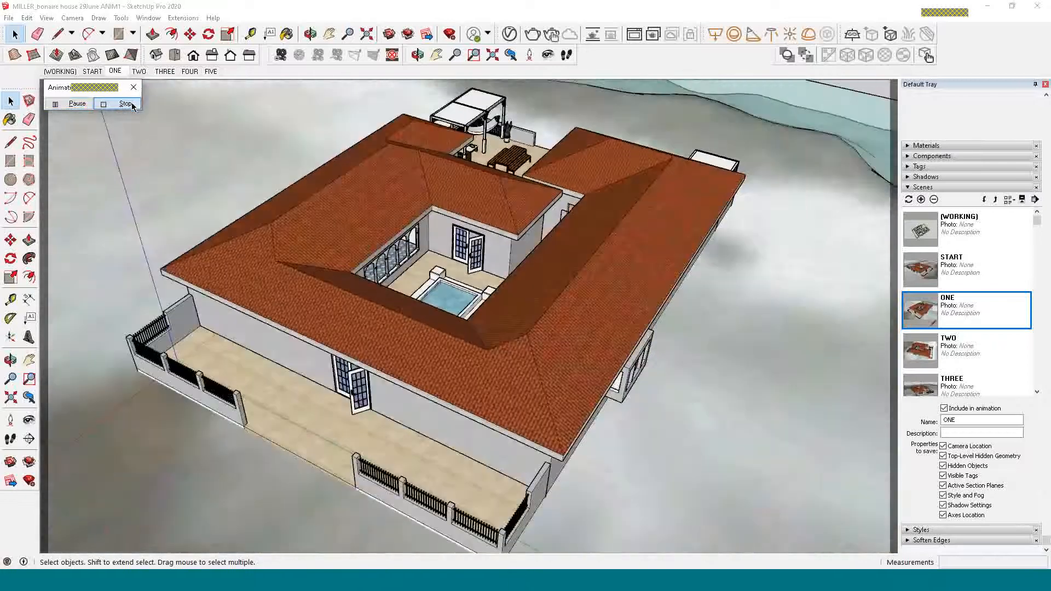
left_click(131, 104)
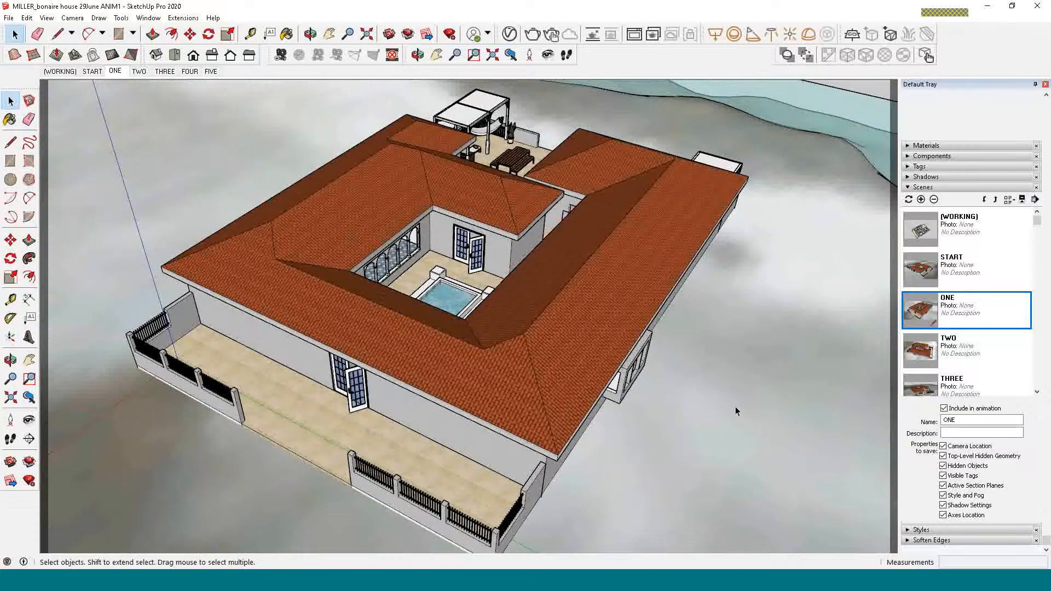
Save the model file
middle_click_drag(415, 344, 757, 424)
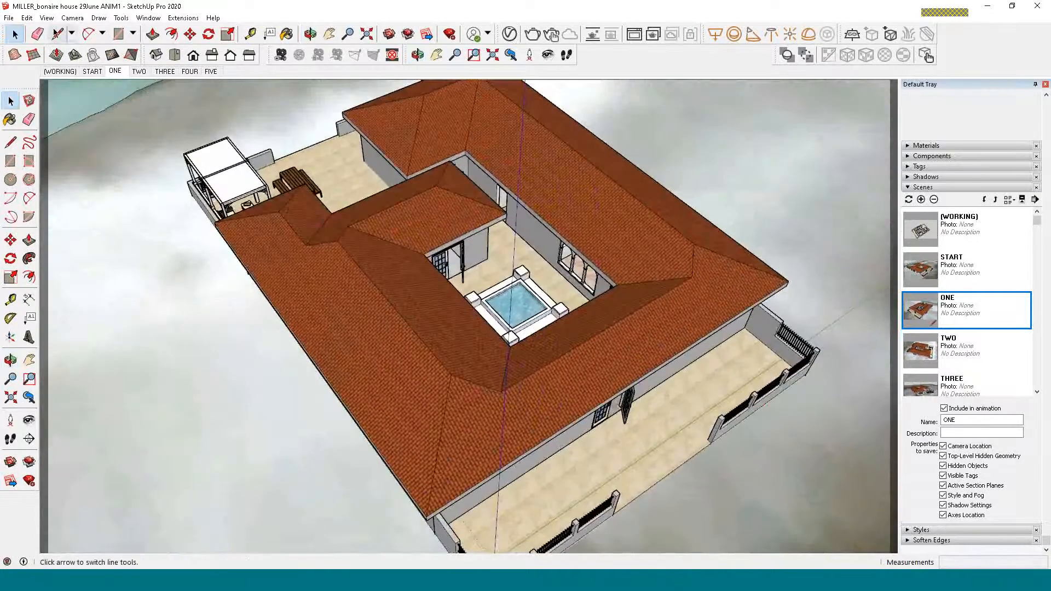
left_click(9, 18)
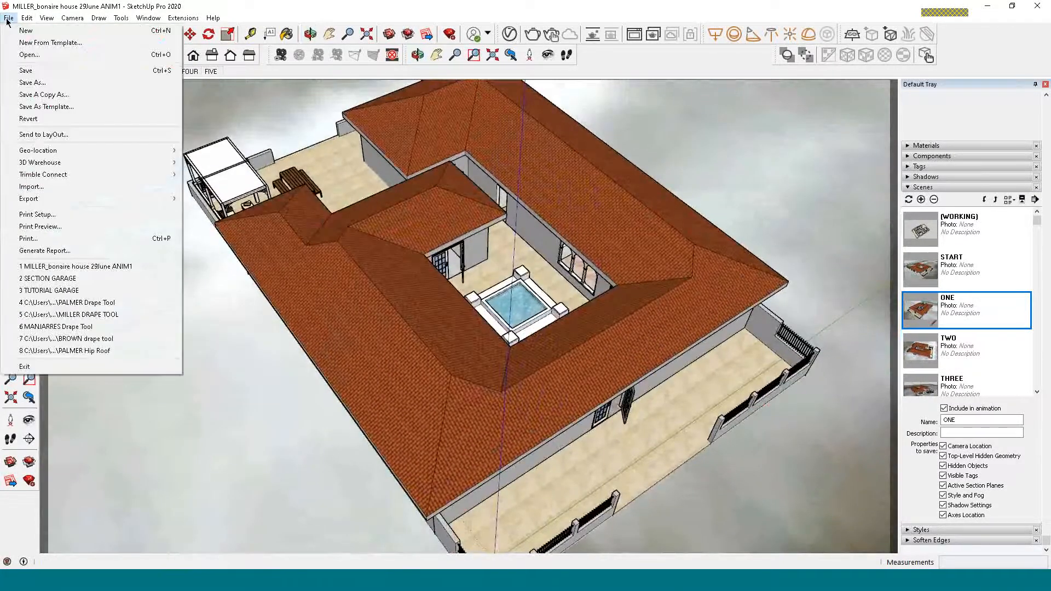
left_click(34, 71)
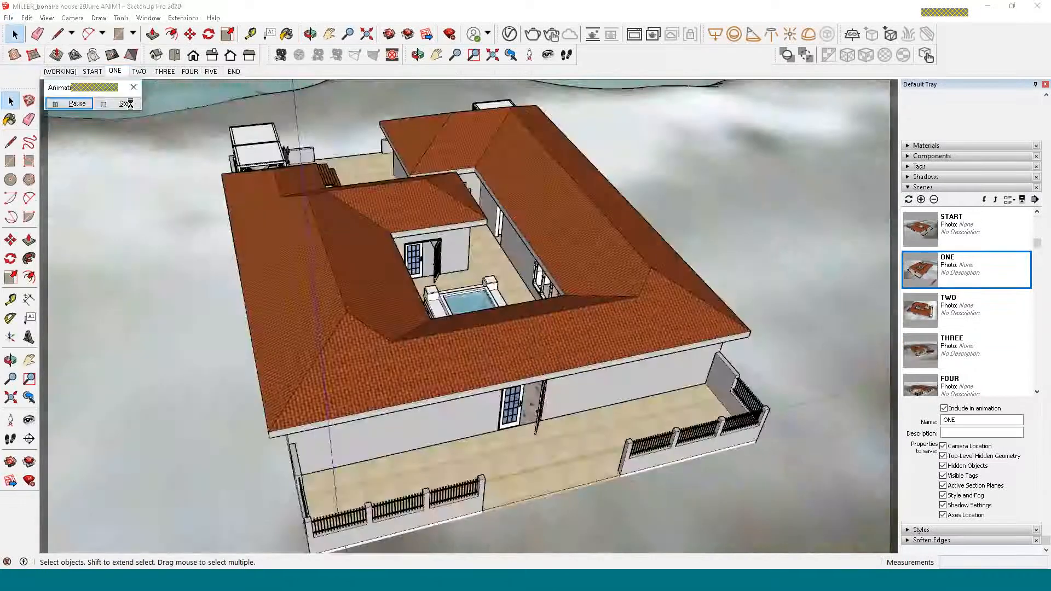
left_click(127, 103)
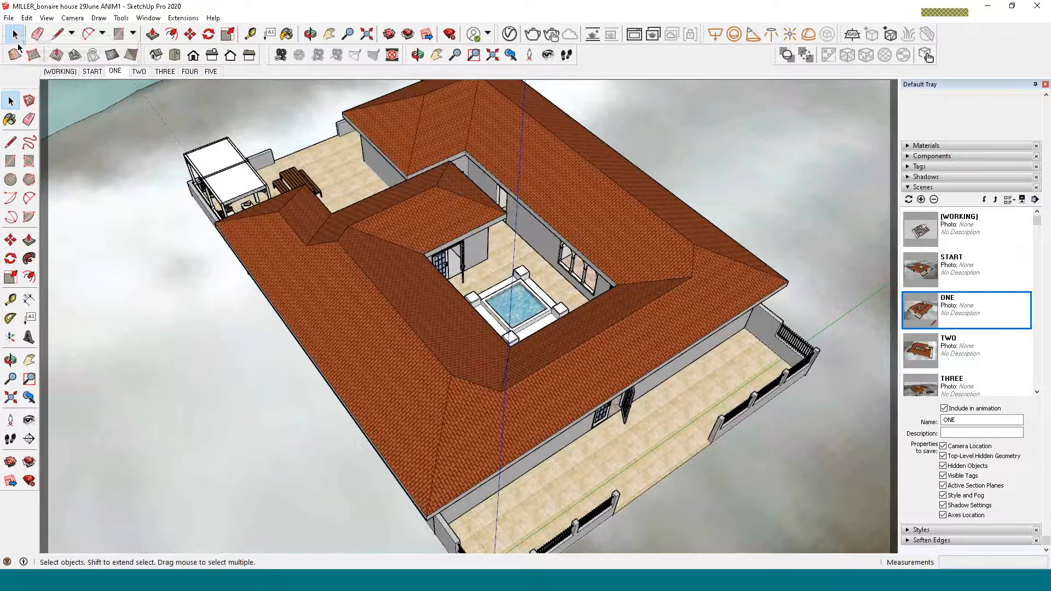
Begin exporting the animation as an MP4 H.264 video into the 11 - Wed 1 July folder under PPCC 2020 SUMMER, IND265-151 INTERIOR DESIGN IV
left_click(12, 19)
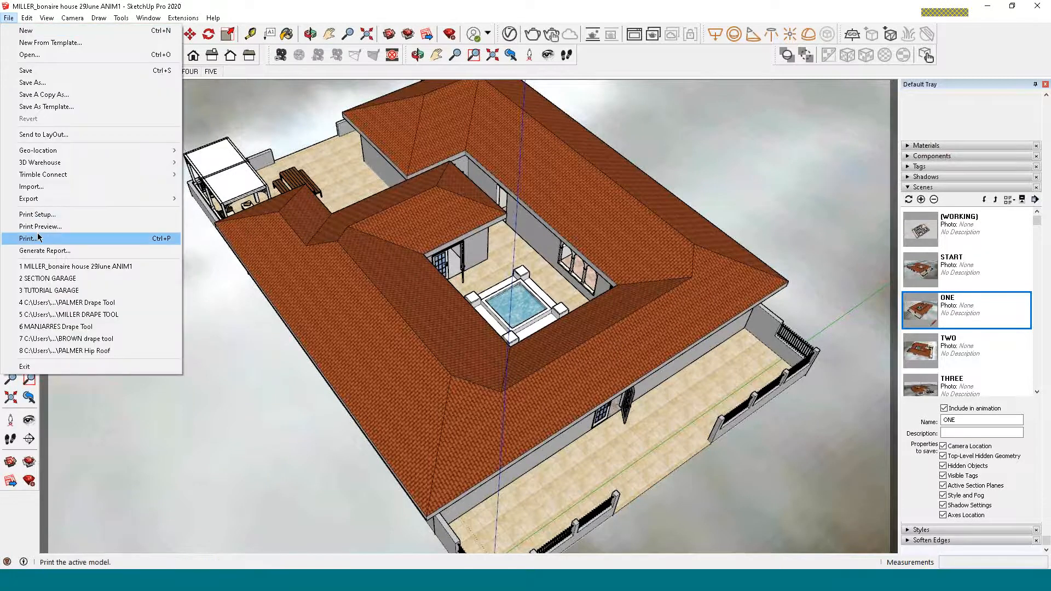
mouse_move(109, 198)
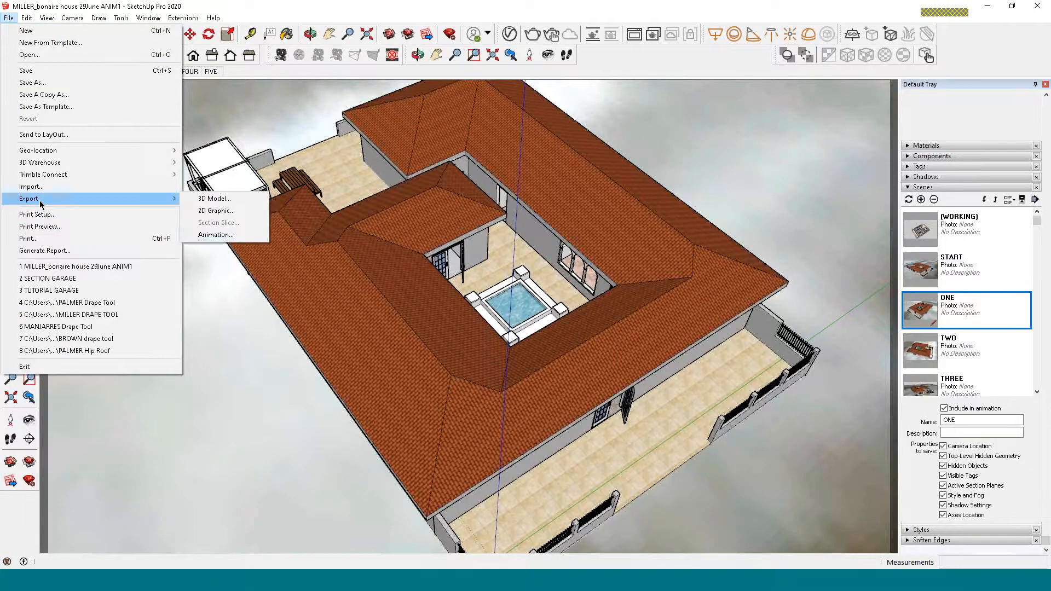
left_click(219, 235)
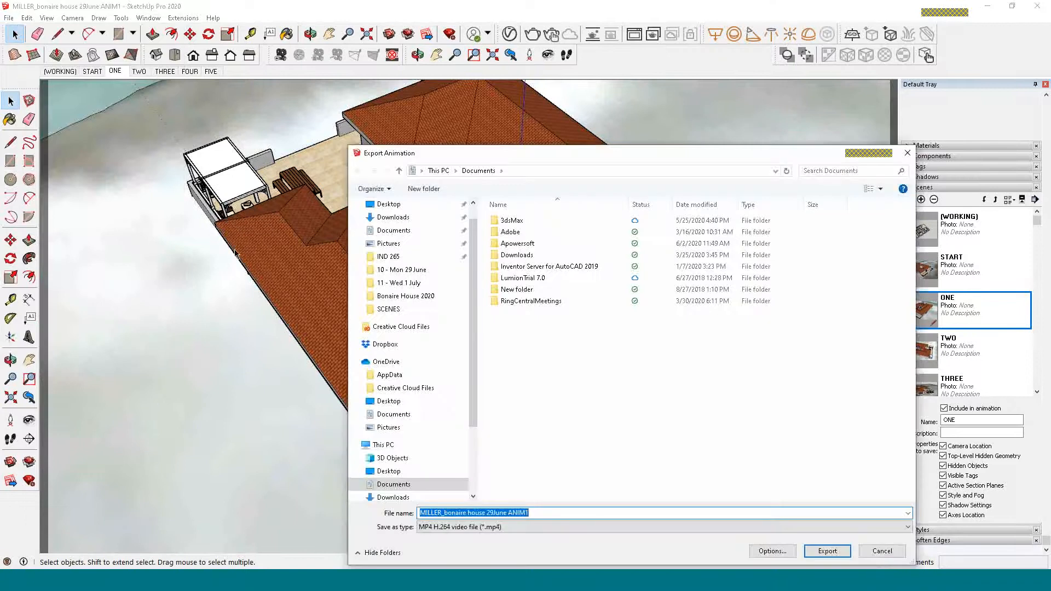
scroll(405, 378, "down", 2)
scroll(414, 379, "down", 1)
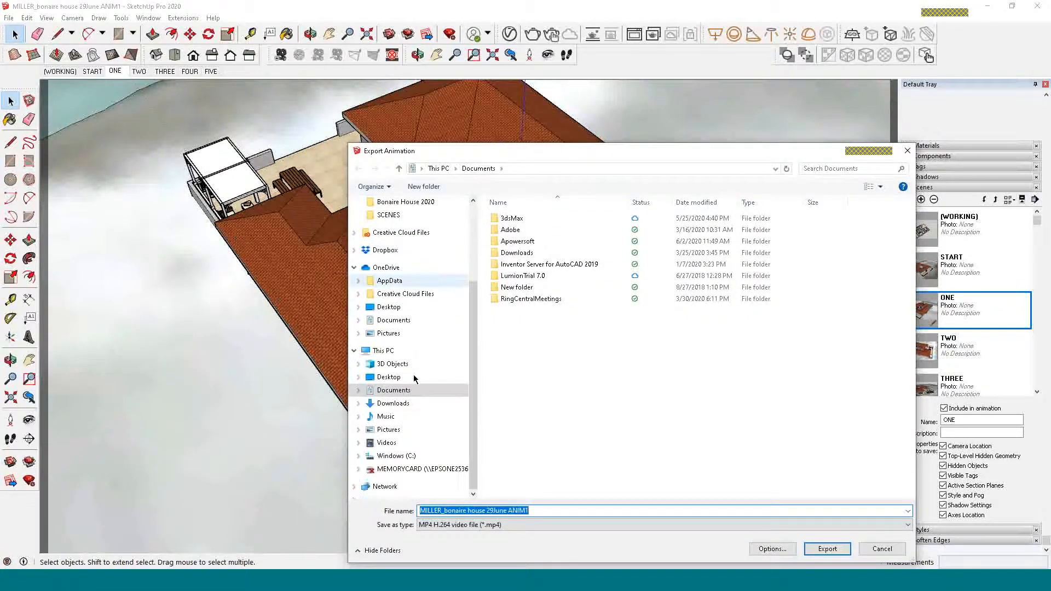
left_click(358, 456)
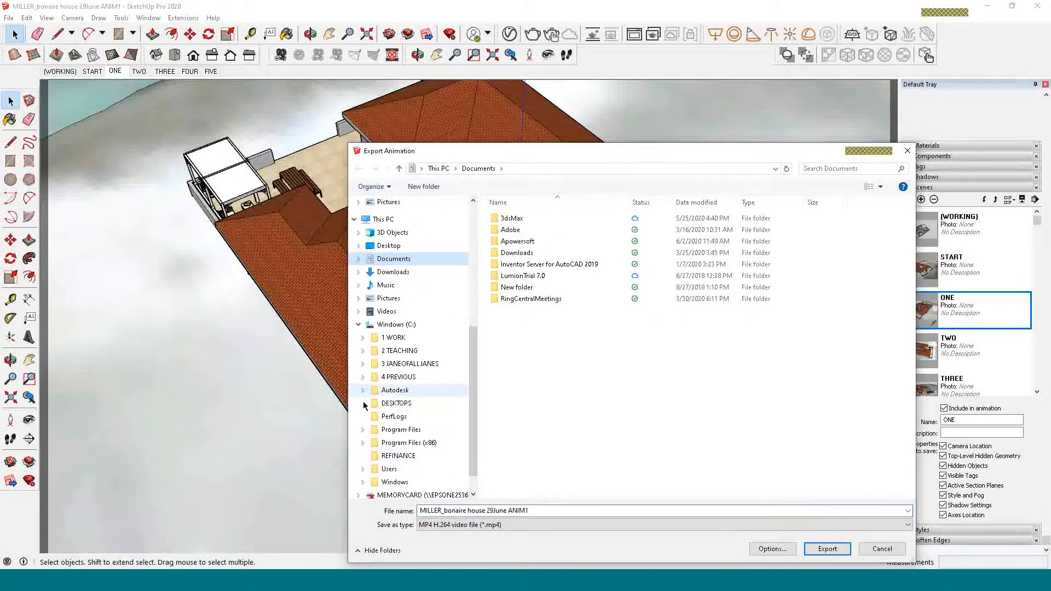
left_click(362, 352)
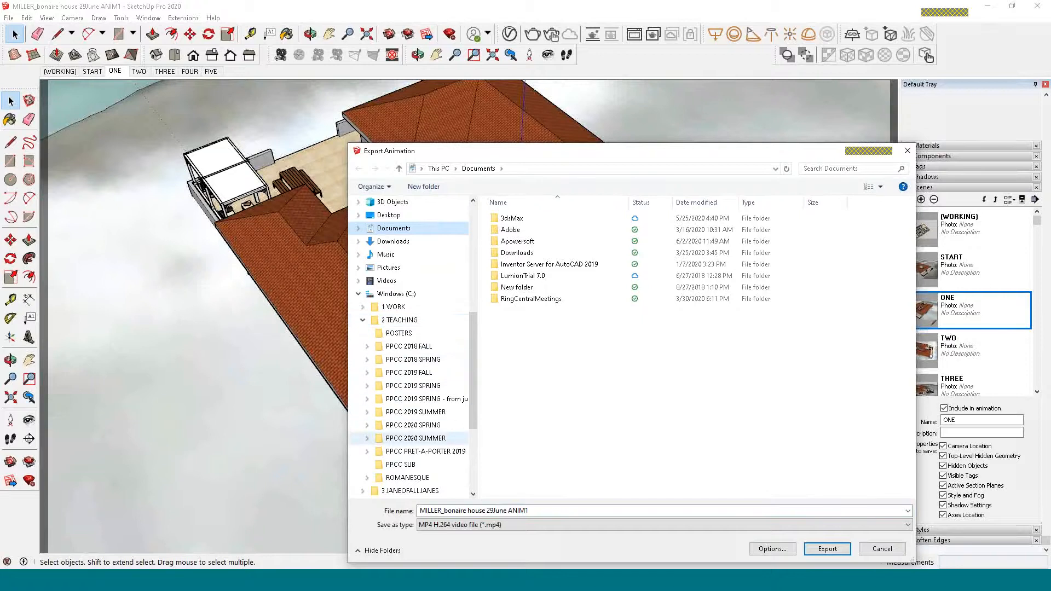
left_click(367, 437)
left_click(371, 464)
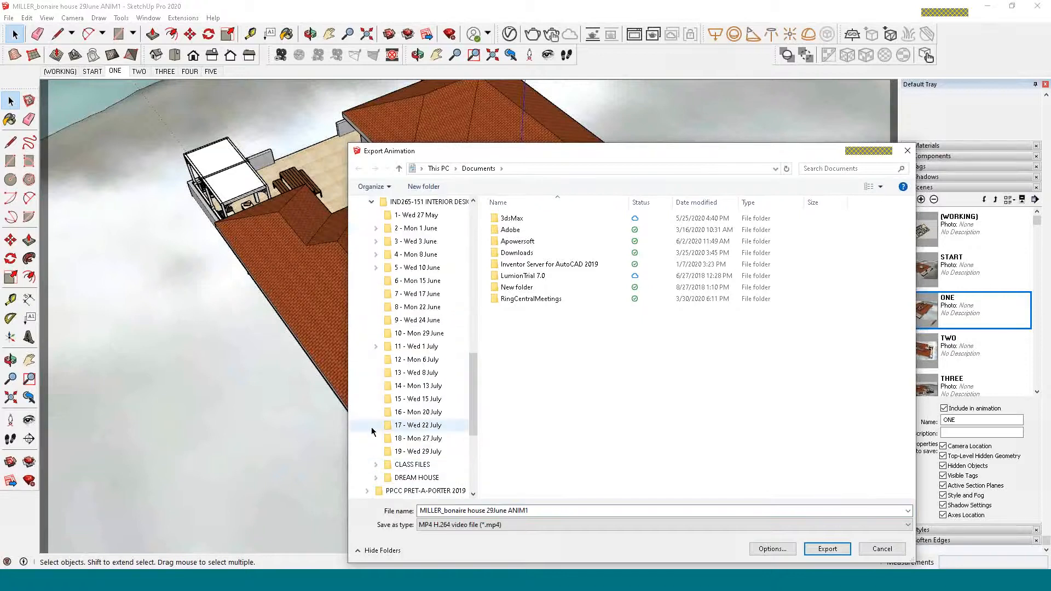
left_click(417, 347)
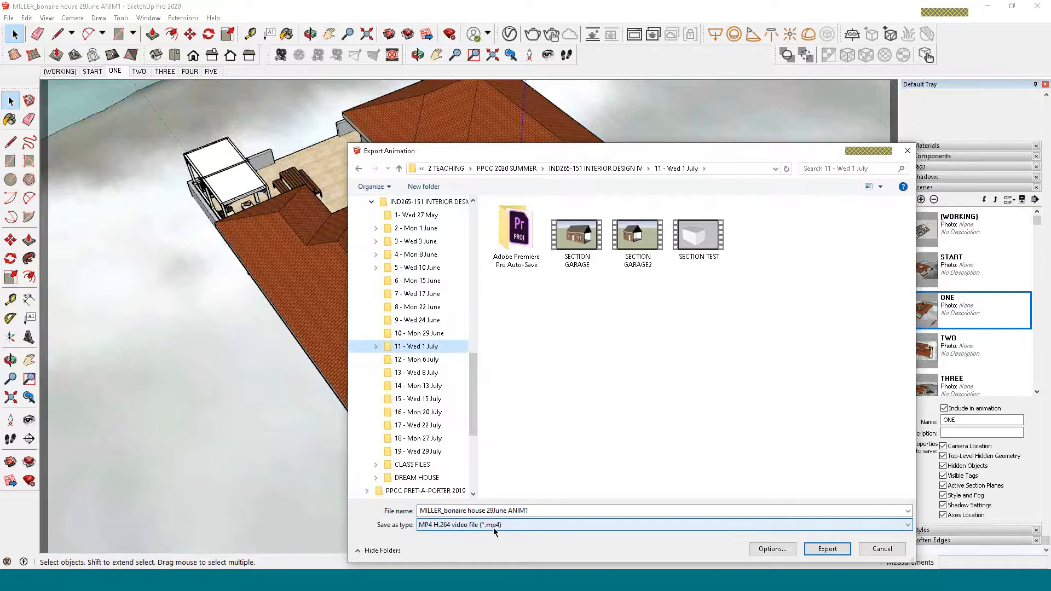
Name the exported video file SPINNER HOUSE 1
left_click(540, 510)
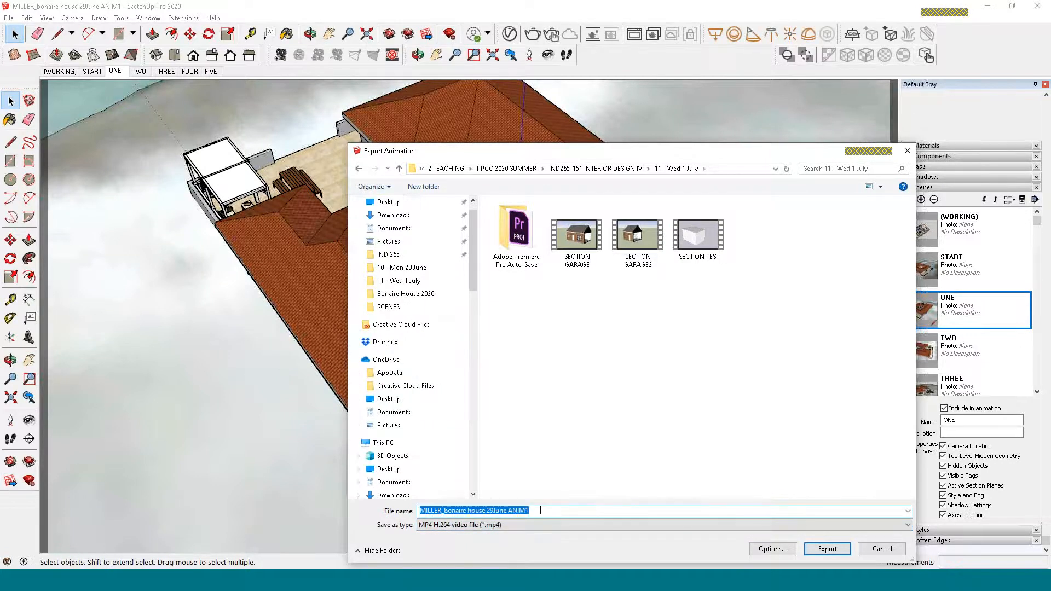
type("S")
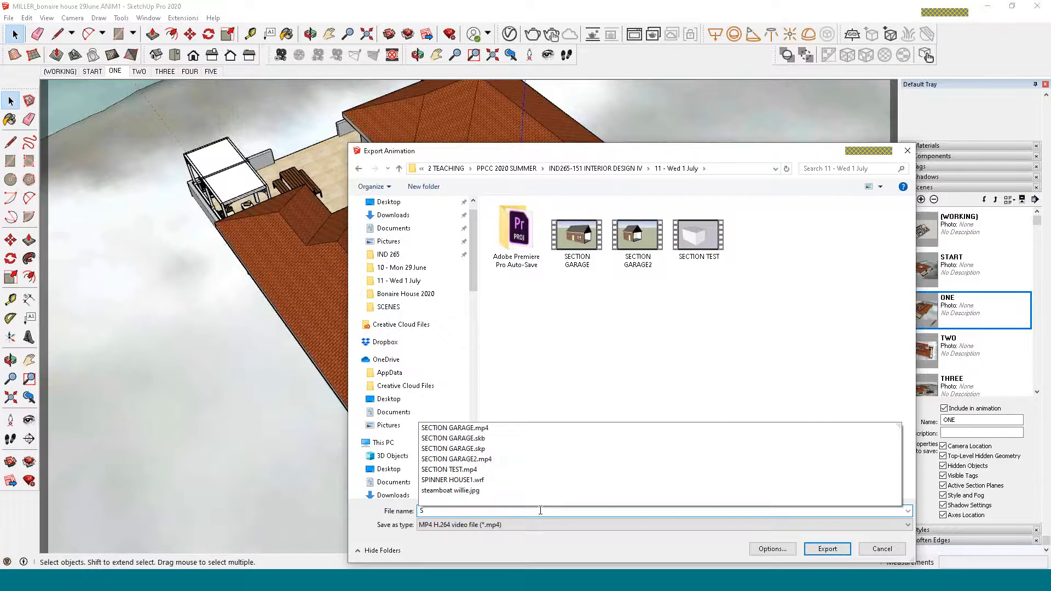
type("PINNER HOUSE 1")
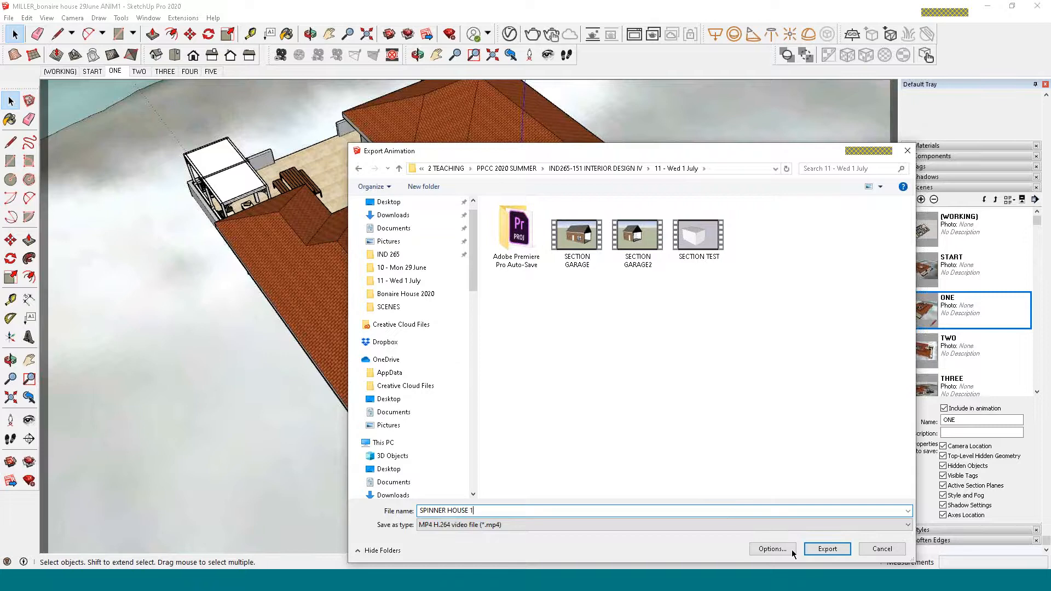
Set the export options to 720p HD at 24 frames/second with looping to the starting scene turned off, and export the animation
left_click(775, 552)
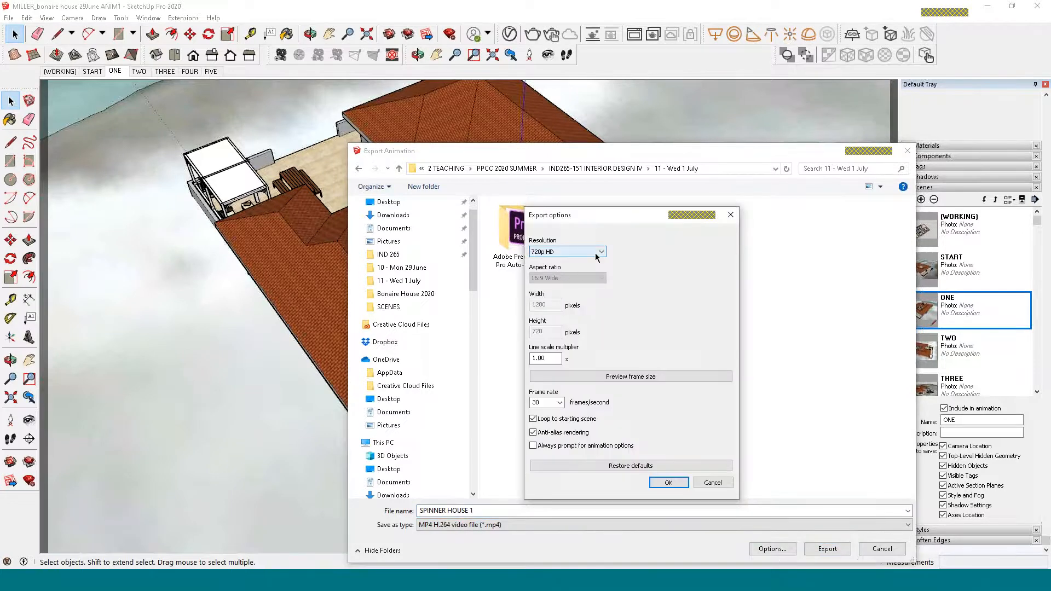
left_click(602, 253)
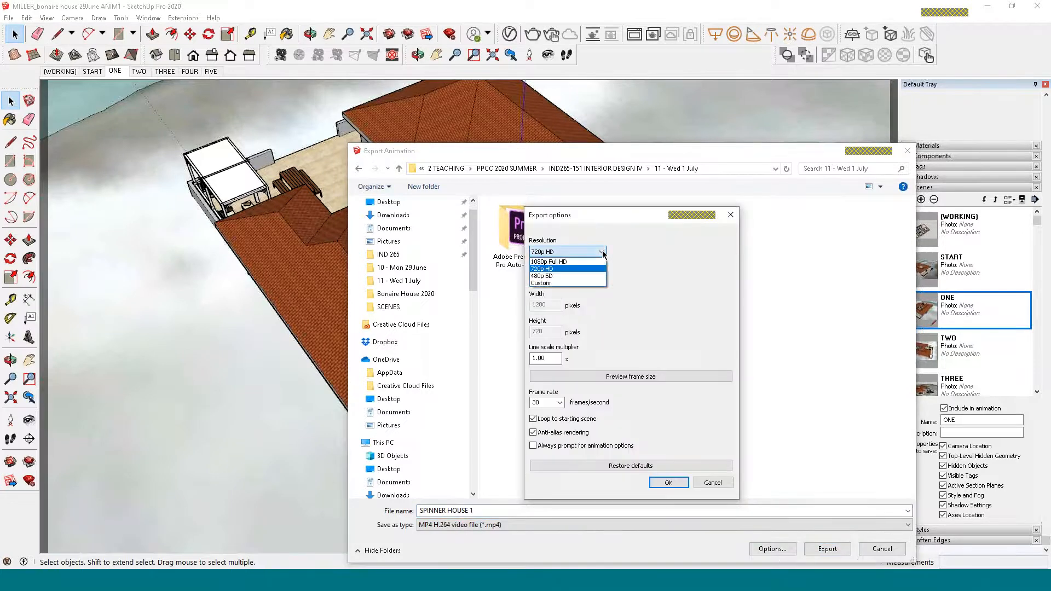
left_click(558, 269)
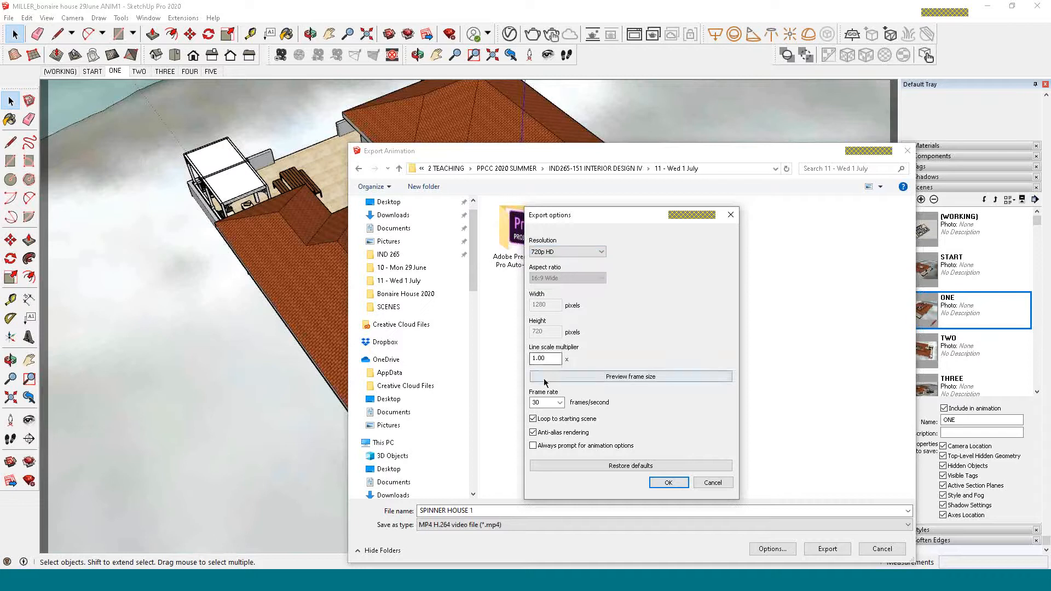
left_click(560, 402)
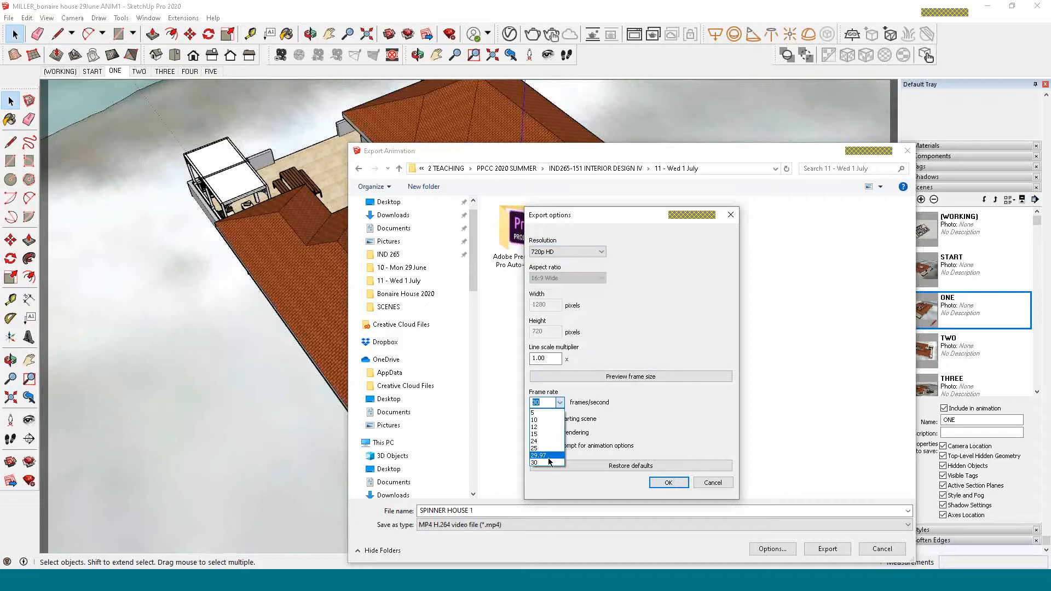
left_click(539, 442)
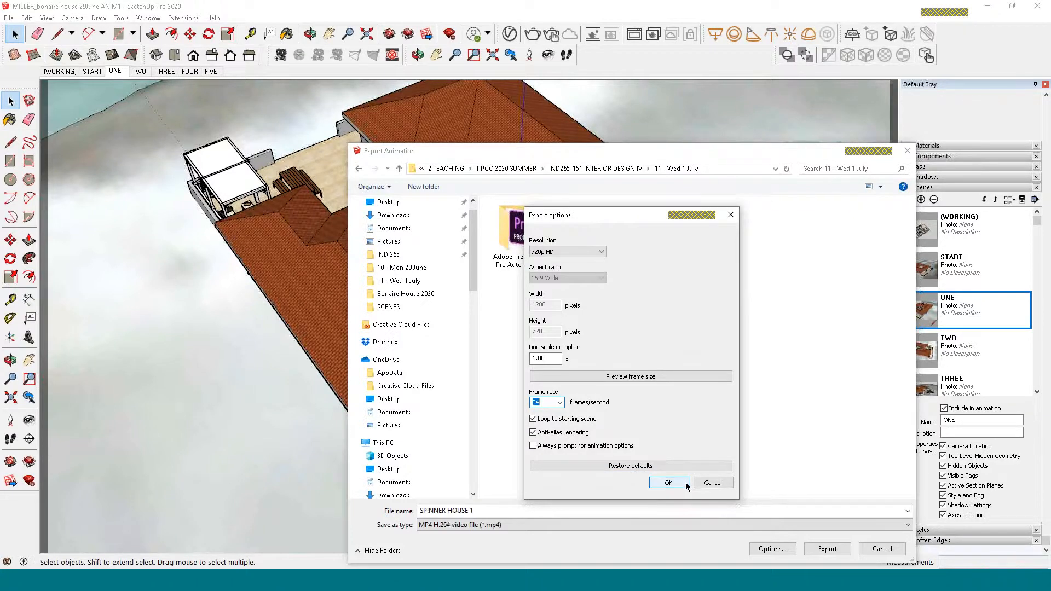
left_click(533, 419)
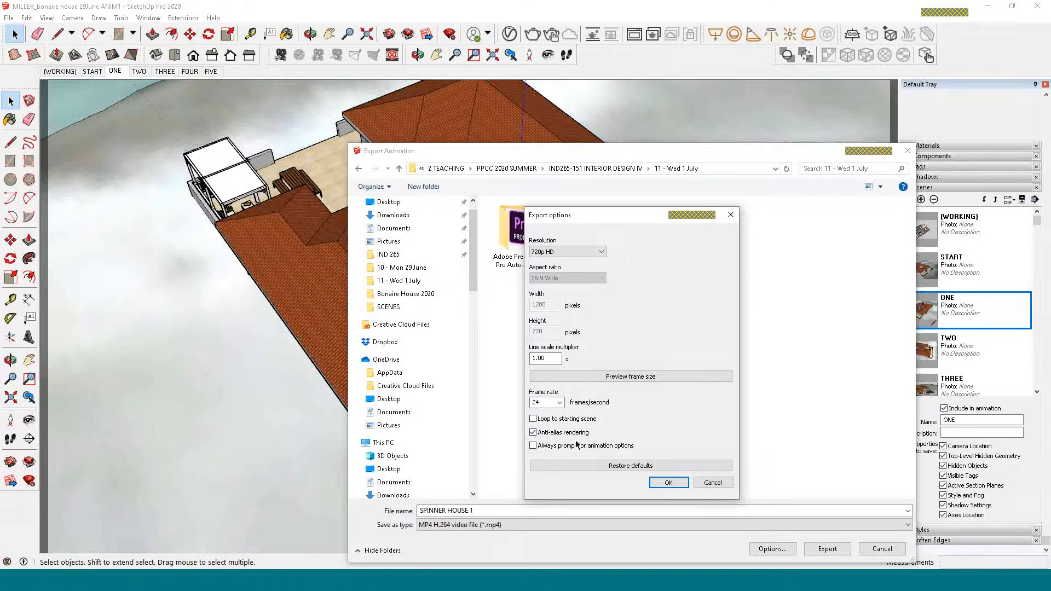
left_click(672, 484)
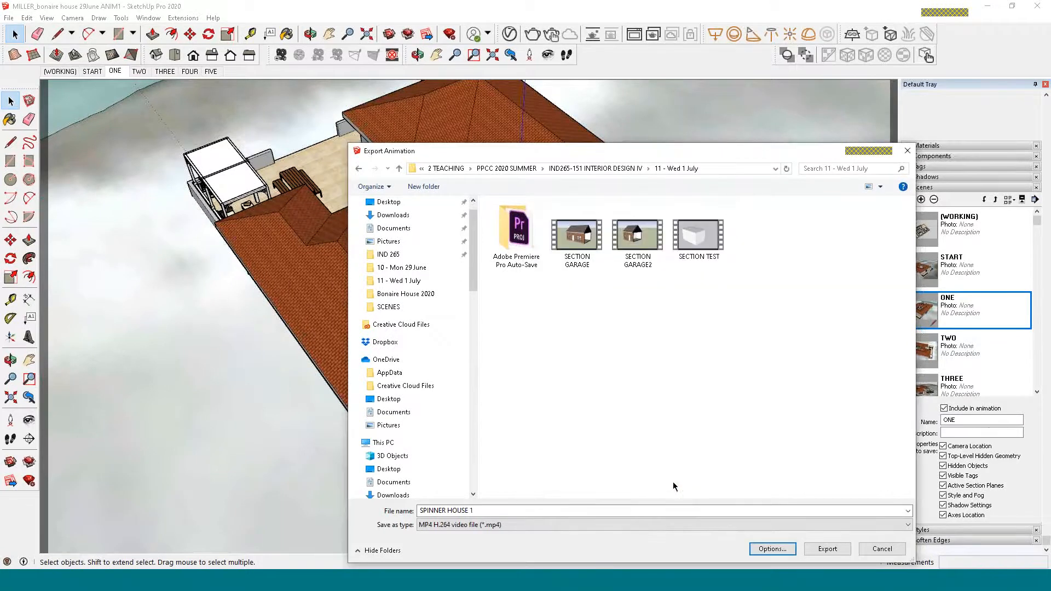
left_click(827, 549)
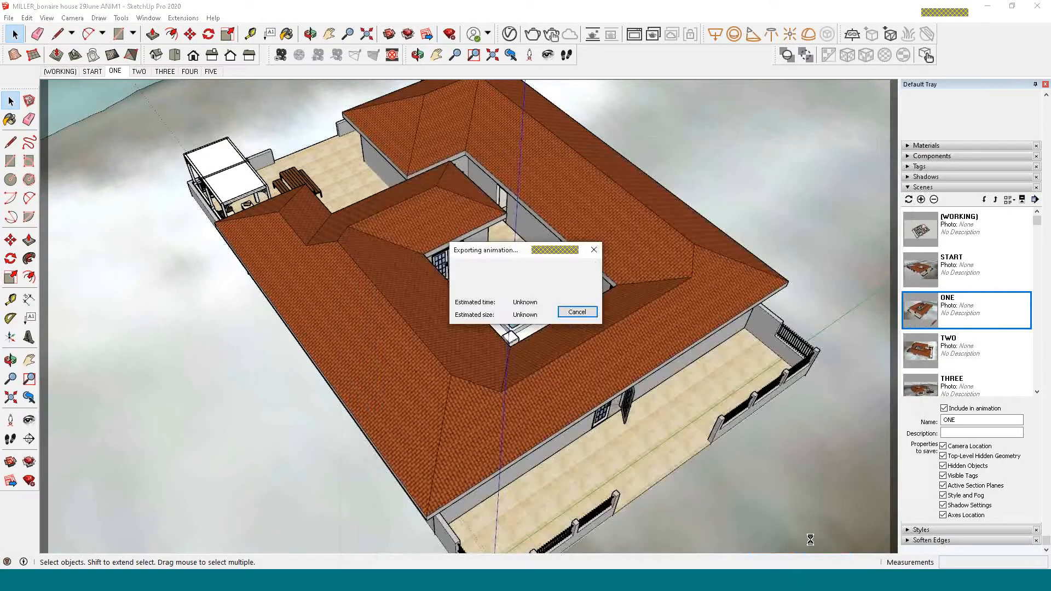